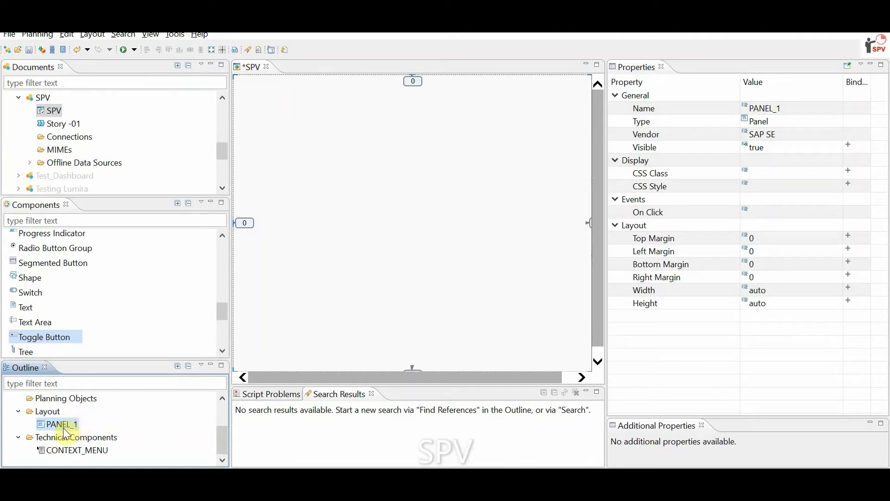
- Add a Dropdown Box to PANEL_1 and move it to top margin 35, left margin 51
{"action": "left_click", "coordinate": [64, 427]}
{"action": "right_click", "coordinate": [66, 431]}
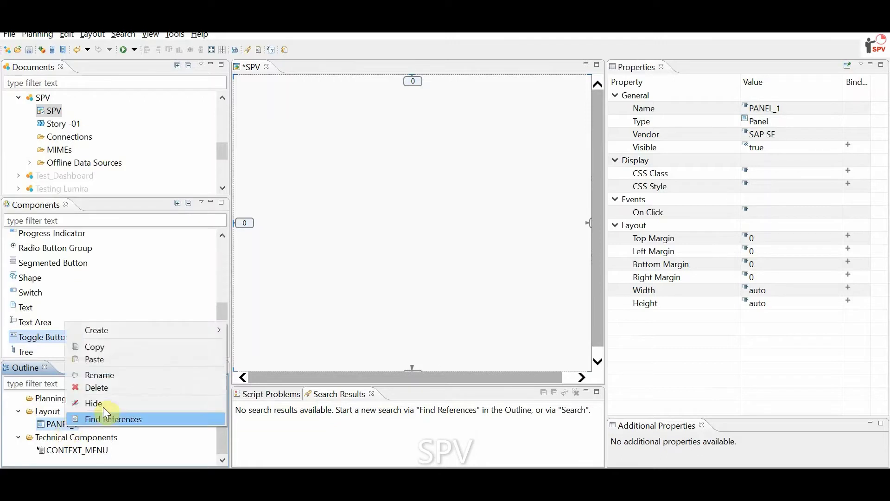
{"action": "mouse_move", "coordinate": [140, 335]}
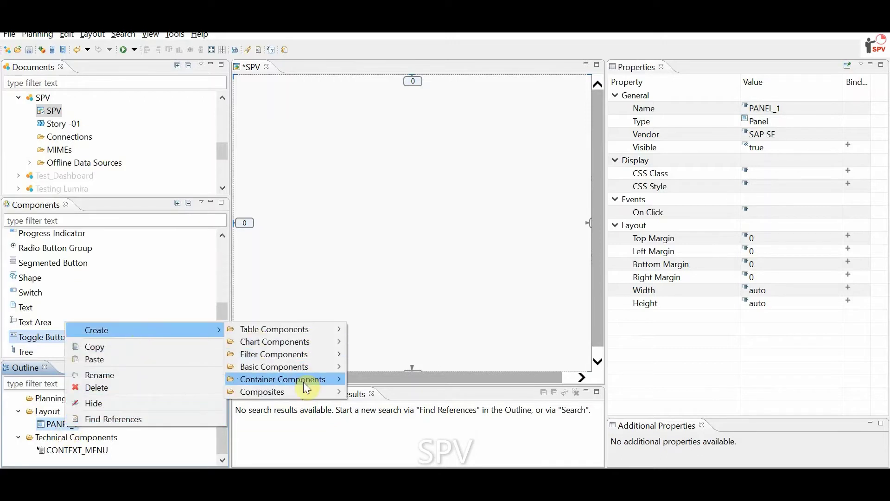
{"action": "mouse_move", "coordinate": [310, 371]}
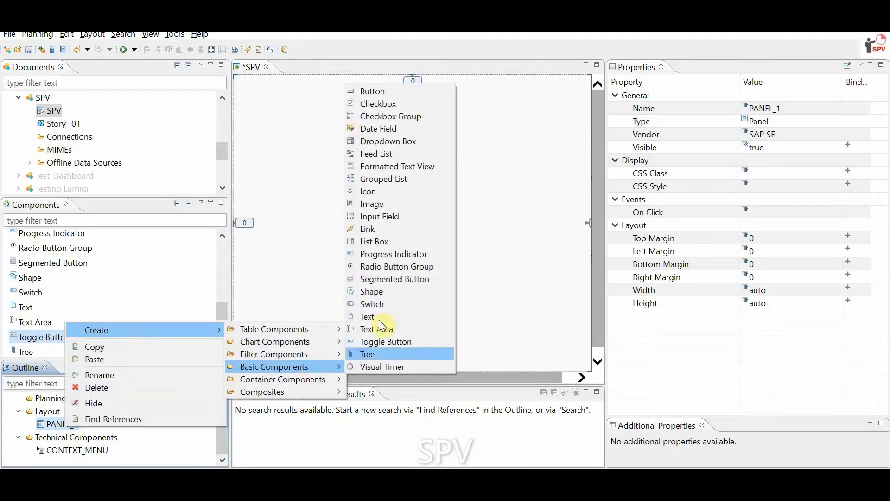
{"action": "left_click", "coordinate": [392, 141]}
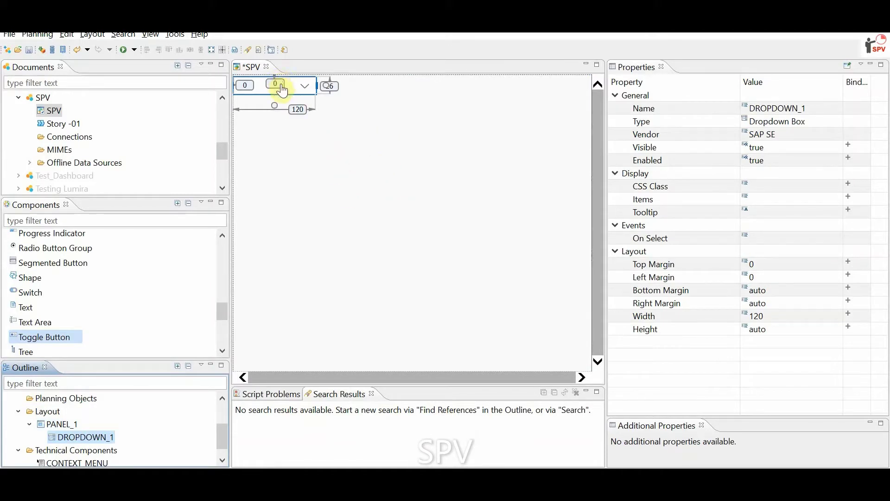
{"action": "left_click_drag", "start_coordinate": [298, 93], "coordinate": [333, 117]}
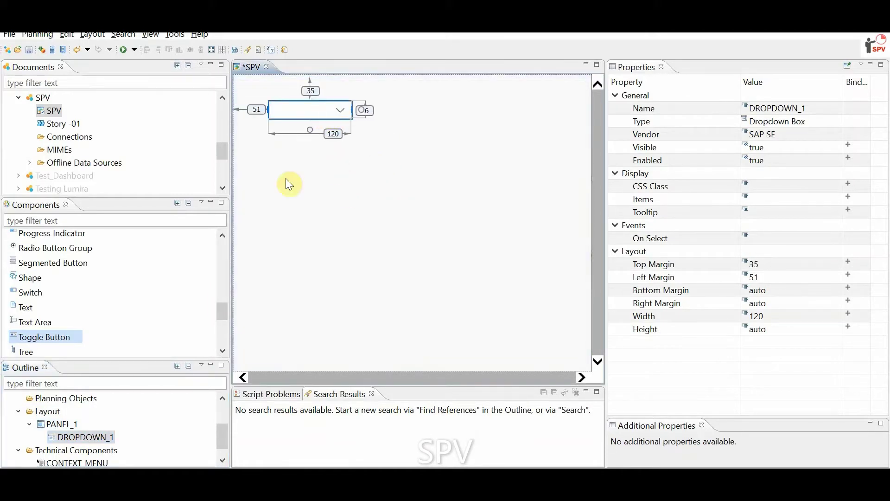
- Copy DROPDOWN_1 into PANEL_1 and move the copy, DROPDOWN_2, right to left margin 273
{"action": "right_click", "coordinate": [105, 438]}
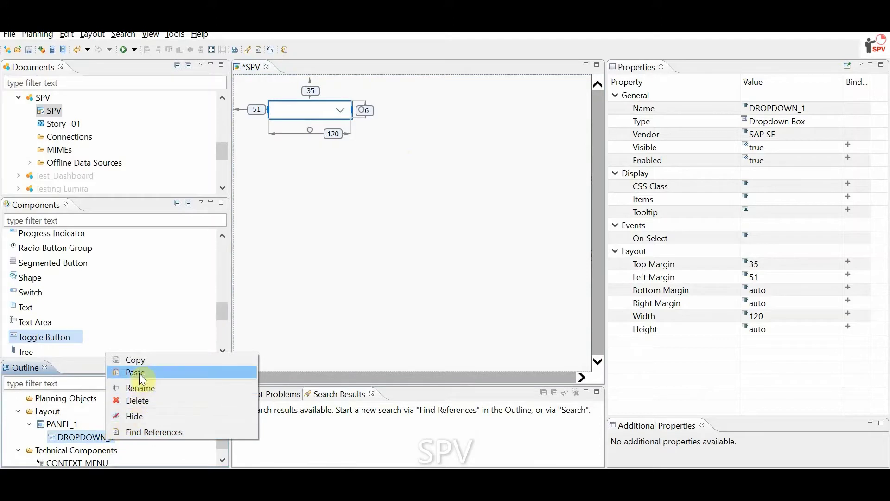
{"action": "left_click", "coordinate": [146, 361]}
{"action": "left_click", "coordinate": [65, 423]}
{"action": "right_click", "coordinate": [65, 423]}
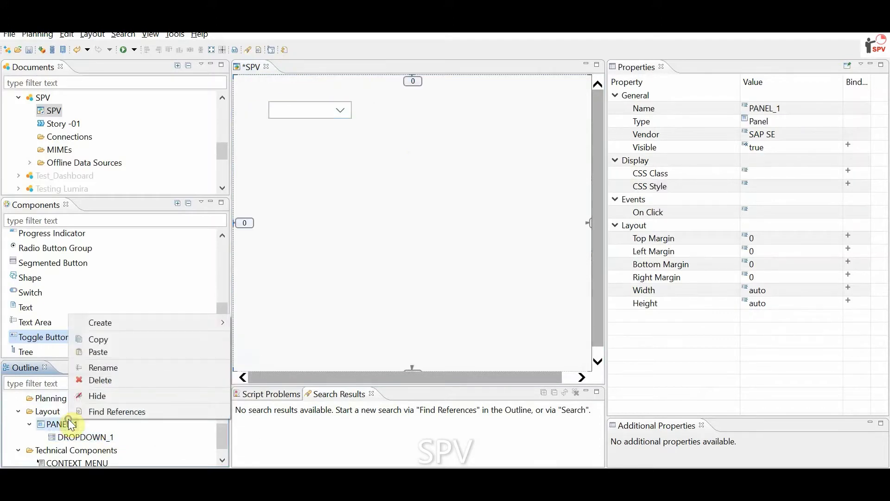
{"action": "left_click", "coordinate": [118, 351]}
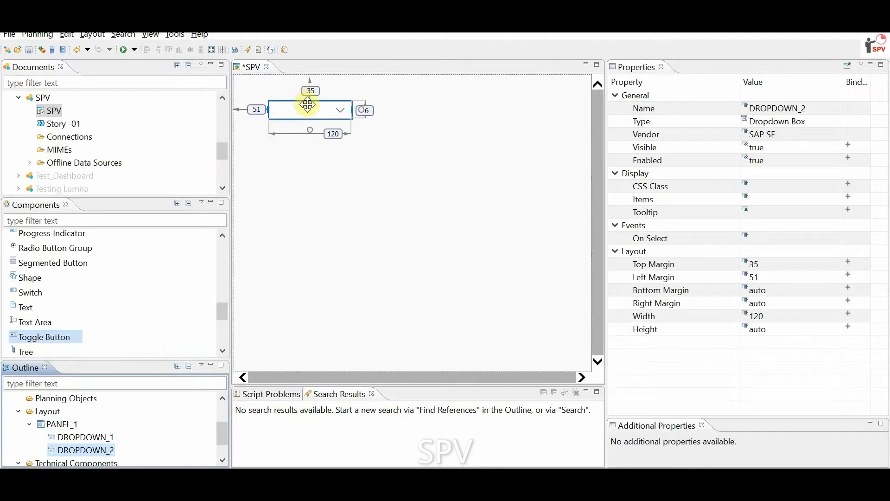
{"action": "left_click_drag", "start_coordinate": [310, 106], "coordinate": [464, 103]}
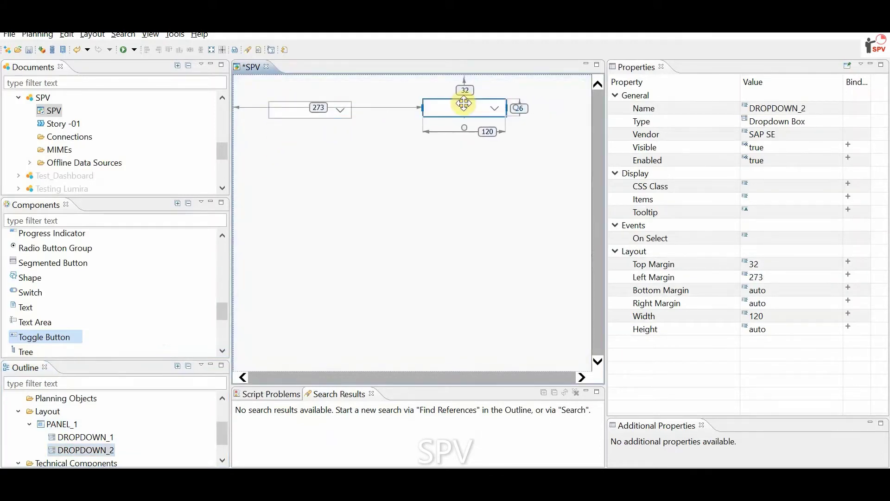
- Add a Text component to PANEL_1 and place it beside the first dropdown
{"action": "left_click", "coordinate": [58, 424]}
{"action": "right_click", "coordinate": [57, 423]}
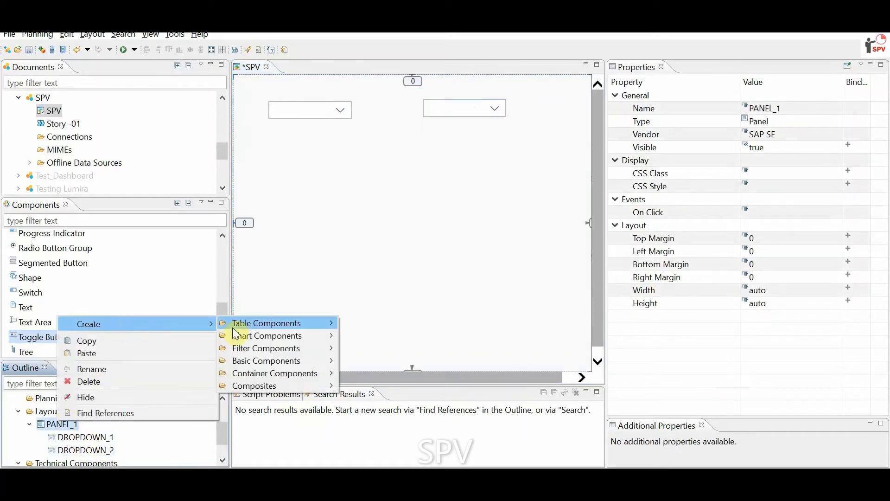
{"action": "mouse_move", "coordinate": [234, 359]}
{"action": "left_click", "coordinate": [360, 310]}
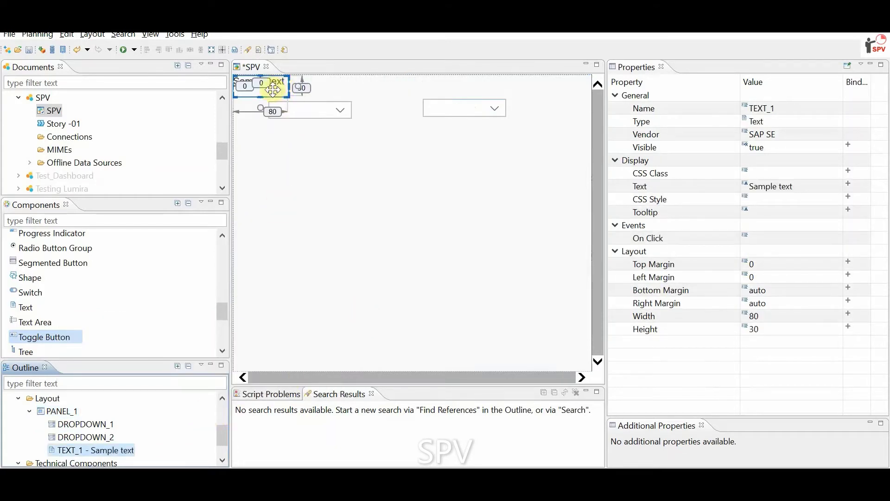
{"action": "left_click", "coordinate": [262, 109]}
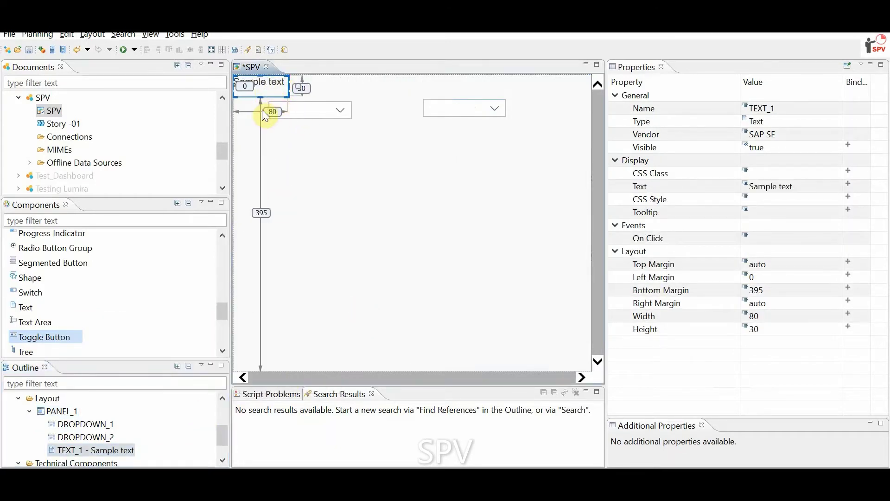
{"action": "left_click_drag", "start_coordinate": [269, 86], "coordinate": [260, 111]}
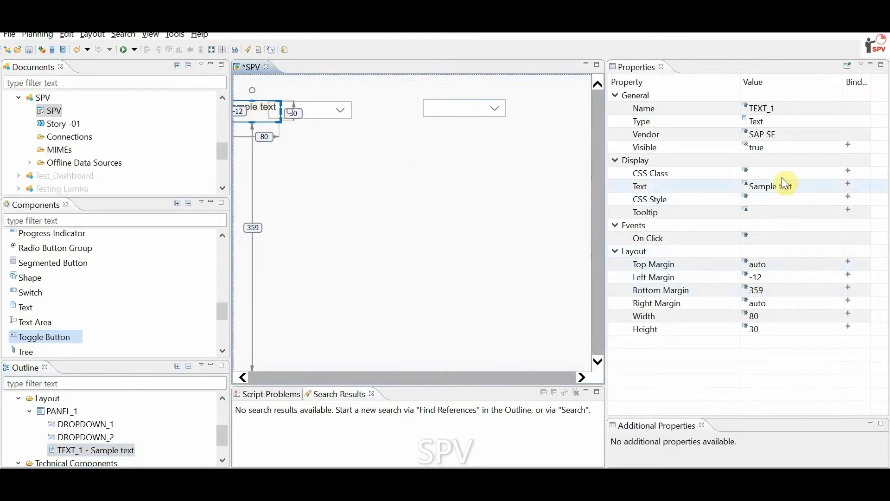
- Set the text component's caption to State
{"action": "left_click", "coordinate": [791, 188]}
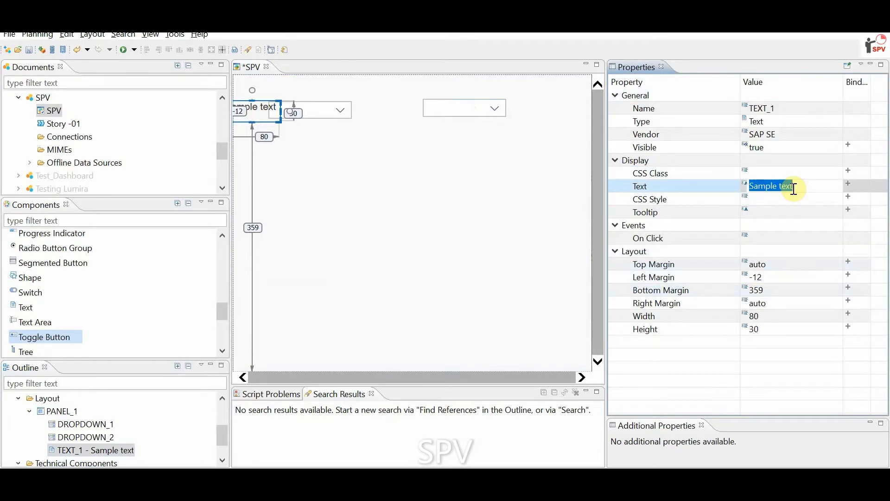
{"action": "type", "text": "State"}
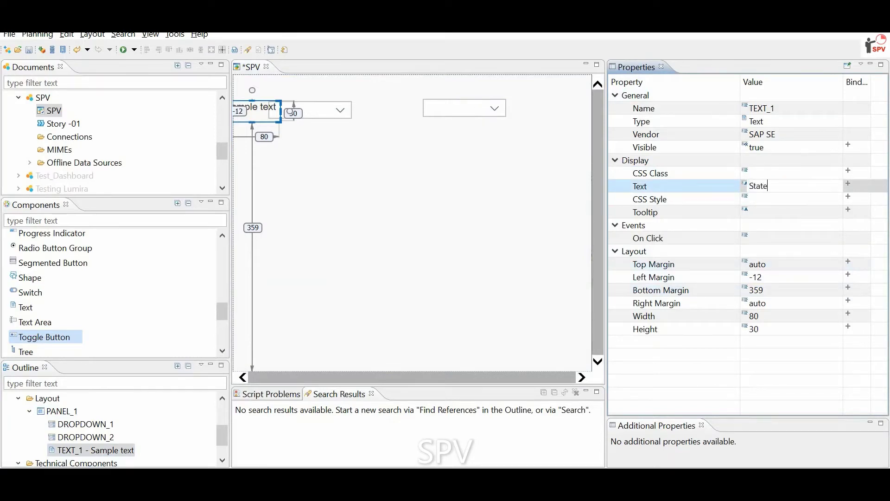
{"action": "key", "text": "Return"}
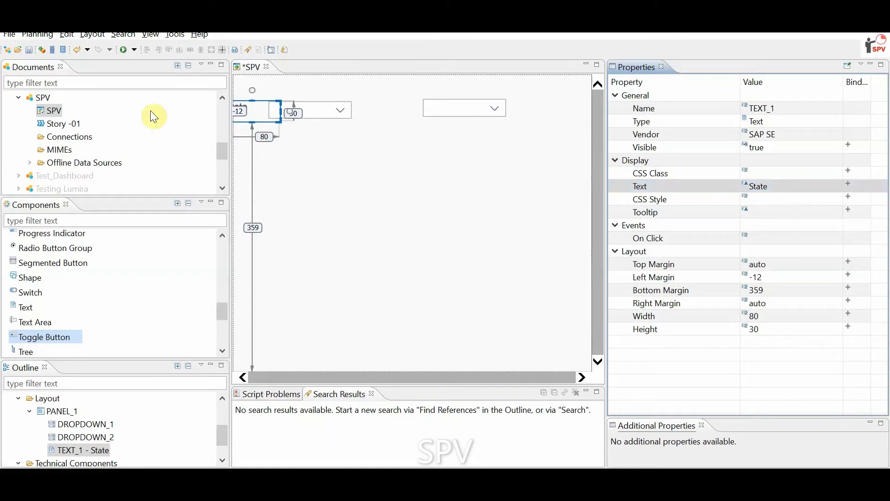
- Paste a copy of the State label and move it before the second dropdown
{"action": "mouse_move", "coordinate": [258, 109]}
{"action": "left_mouse_down"}
{"action": "mouse_move", "coordinate": [280, 109]}
{"action": "mouse_move", "coordinate": [254, 111]}
{"action": "mouse_move", "coordinate": [266, 120]}
{"action": "left_mouse_up"}
{"action": "key", "text": "ctrl+v"}
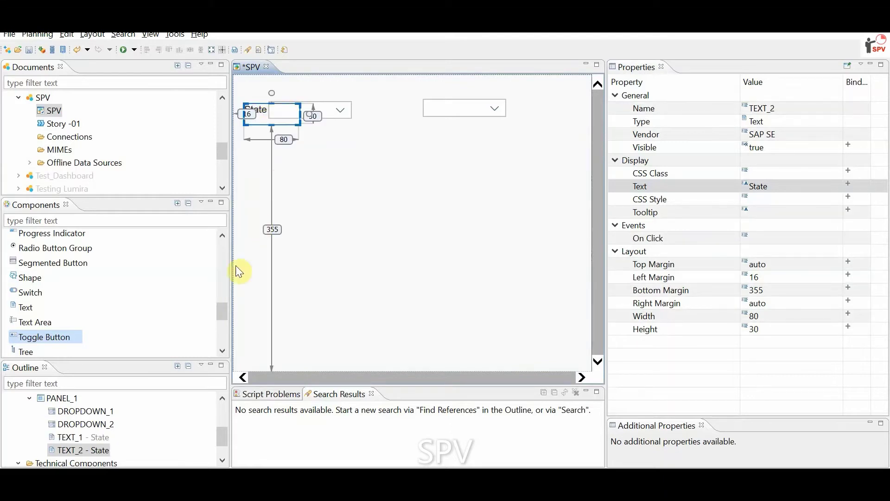
{"action": "left_click_drag", "start_coordinate": [263, 112], "coordinate": [387, 107]}
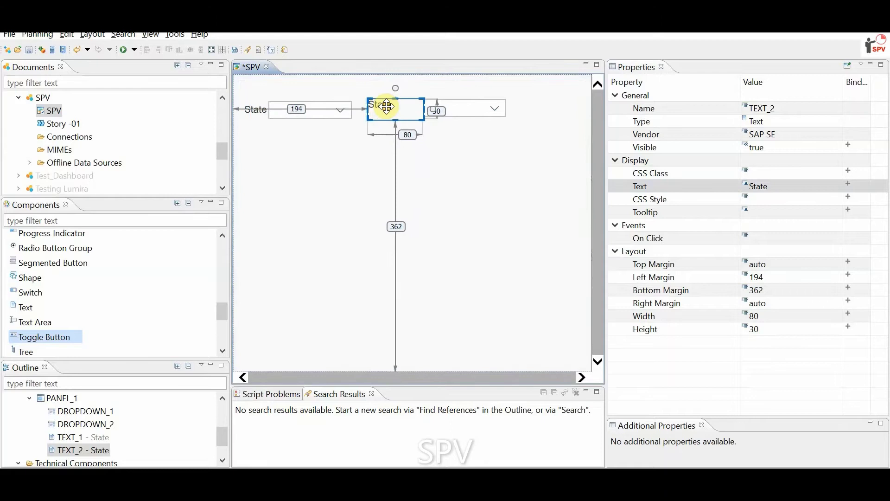
- Change the copied label's caption to City and nudge it next to DROPDOWN_2
{"action": "left_click", "coordinate": [786, 185]}
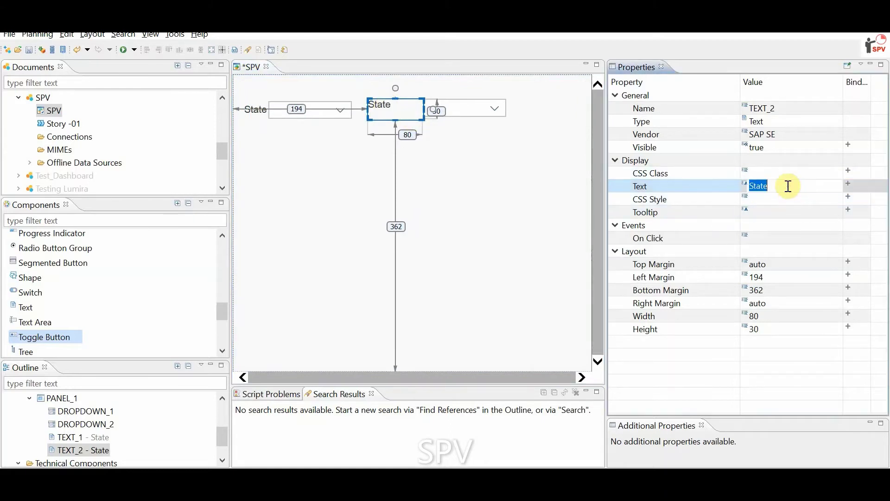
{"action": "type", "text": "V"}
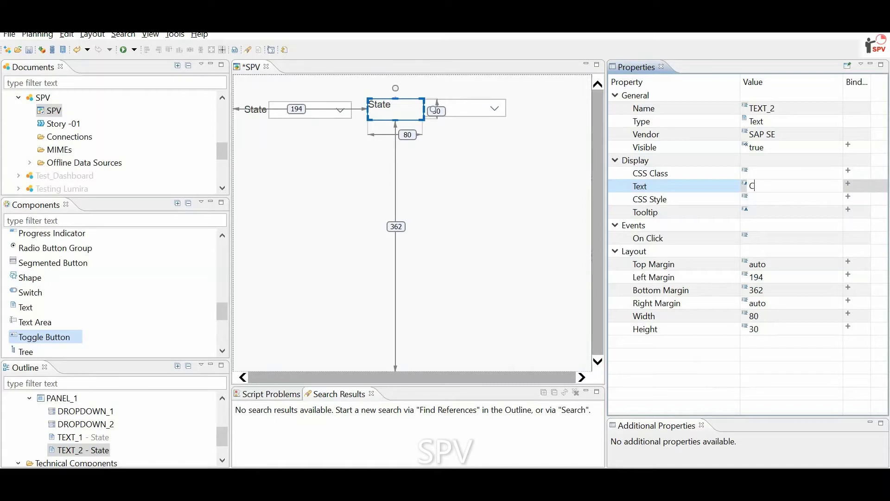
{"action": "type", "text": "ity"}
{"action": "key", "text": "Return"}
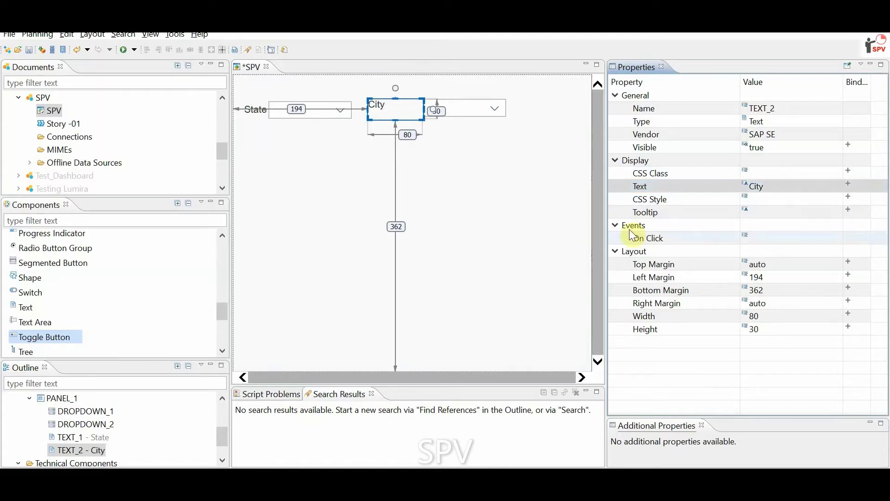
{"action": "left_click", "coordinate": [490, 168]}
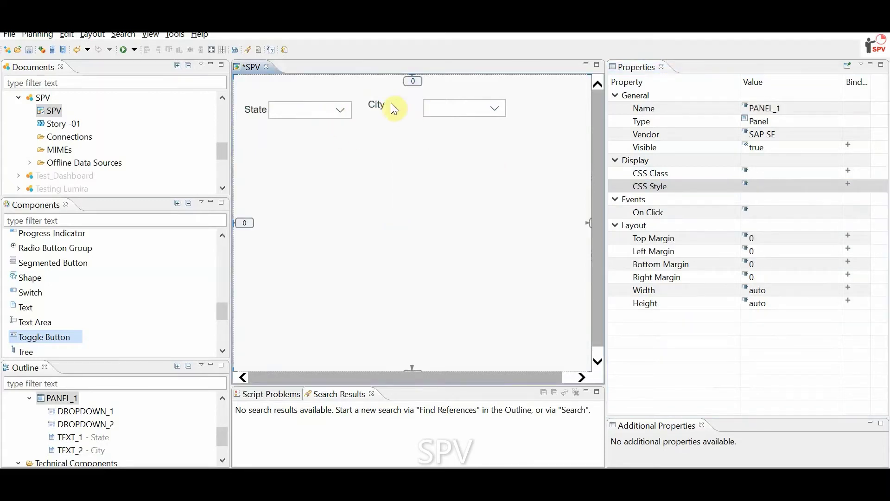
{"action": "left_click", "coordinate": [378, 103]}
{"action": "left_click_drag", "start_coordinate": [378, 103], "coordinate": [387, 106]}
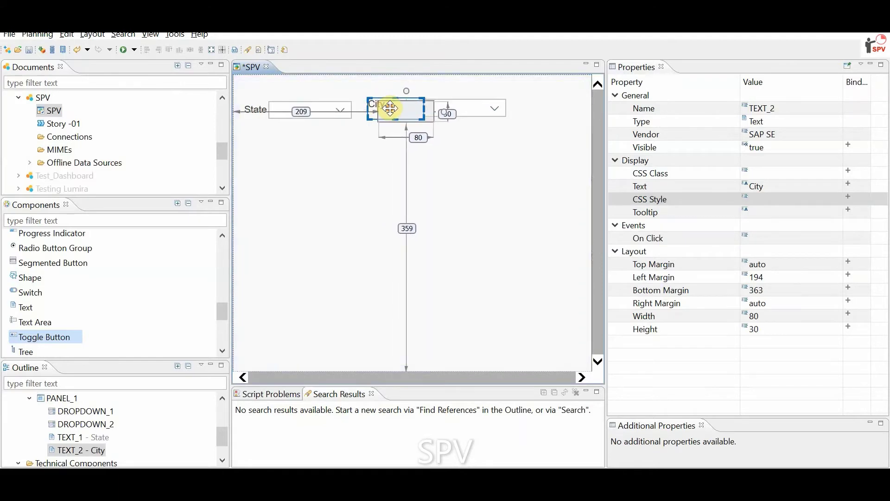
{"action": "left_click", "coordinate": [484, 107]}
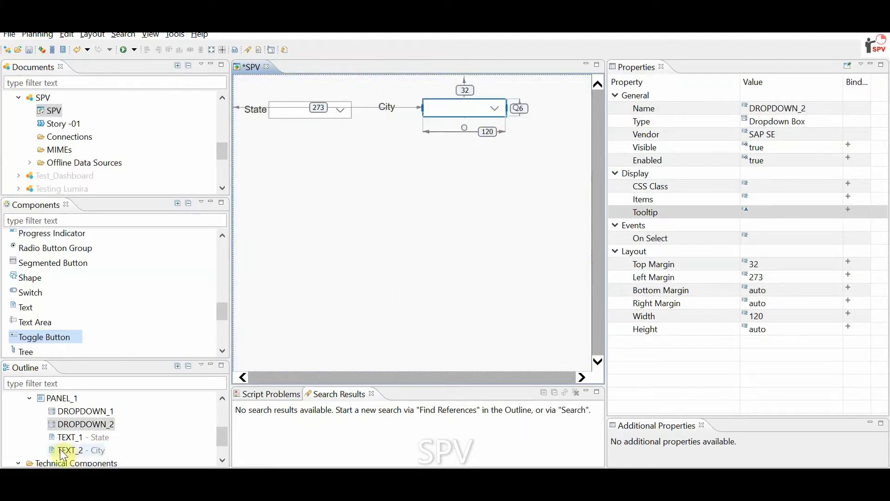
- Select the SPV application and go to its On Startup event in Properties
{"action": "left_click", "coordinate": [97, 411]}
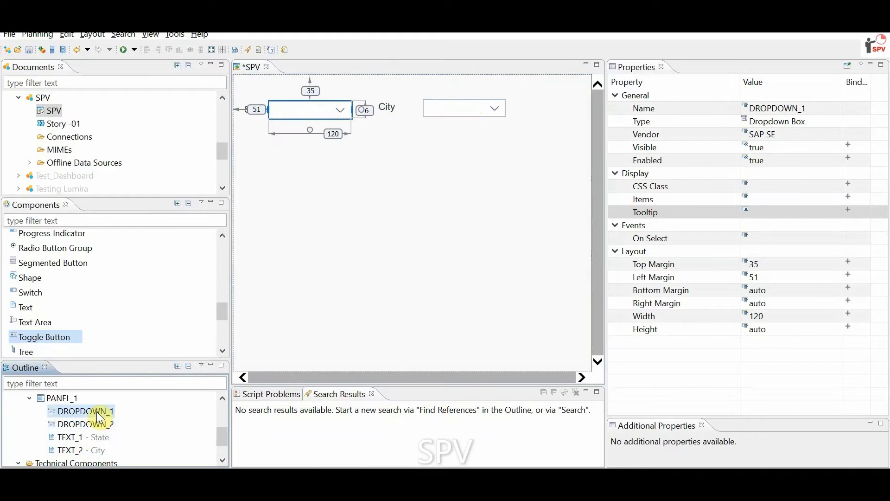
{"action": "scroll", "coordinate": [97, 410], "scroll_direction": "up", "scroll_amount": 3}
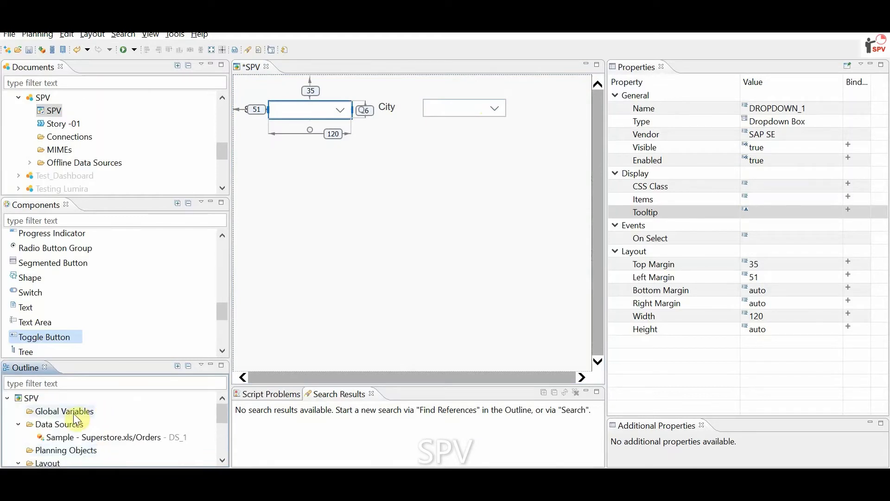
{"action": "left_click", "coordinate": [33, 401]}
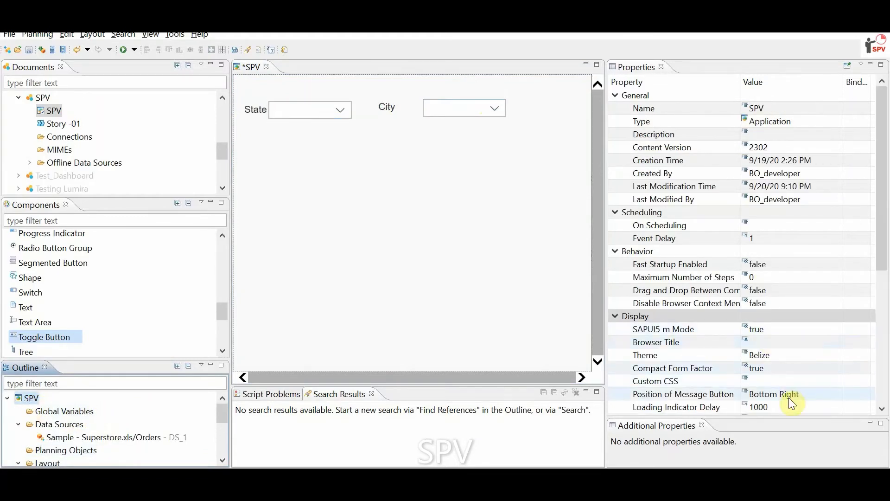
{"action": "scroll", "coordinate": [725, 387], "scroll_direction": "down", "scroll_amount": 6}
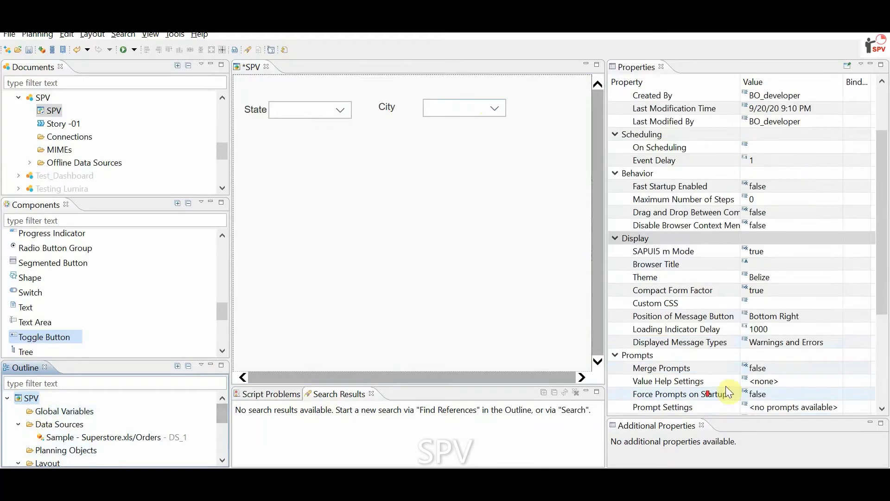
{"action": "left_click", "coordinate": [769, 380]}
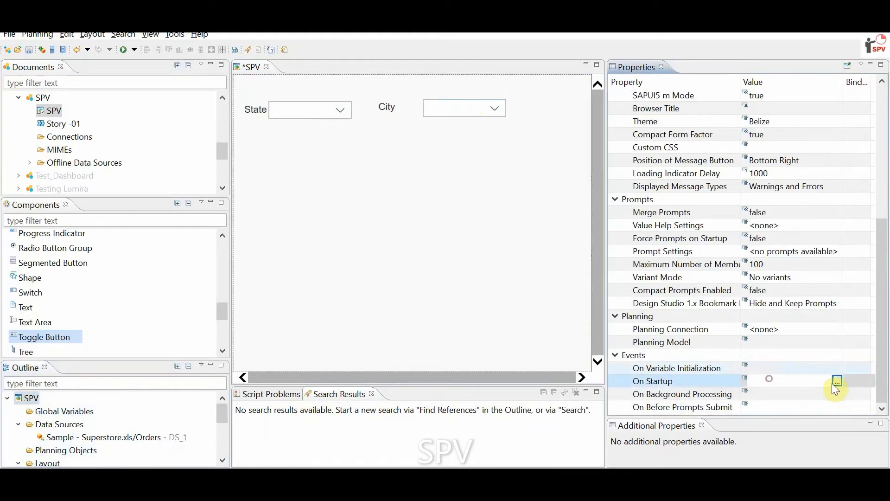
- Start the On Startup script with a DROPDOWN_1.setItems call
{"action": "left_click", "coordinate": [841, 381]}
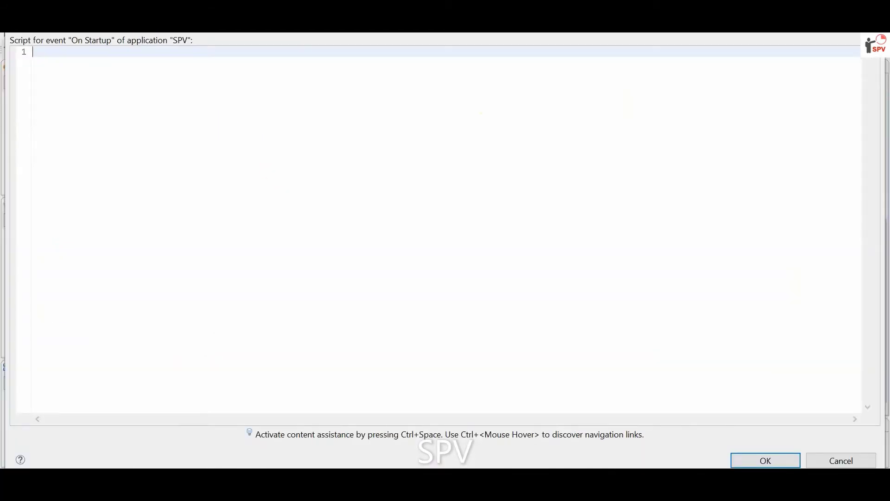
{"action": "key", "text": "ctrl+space"}
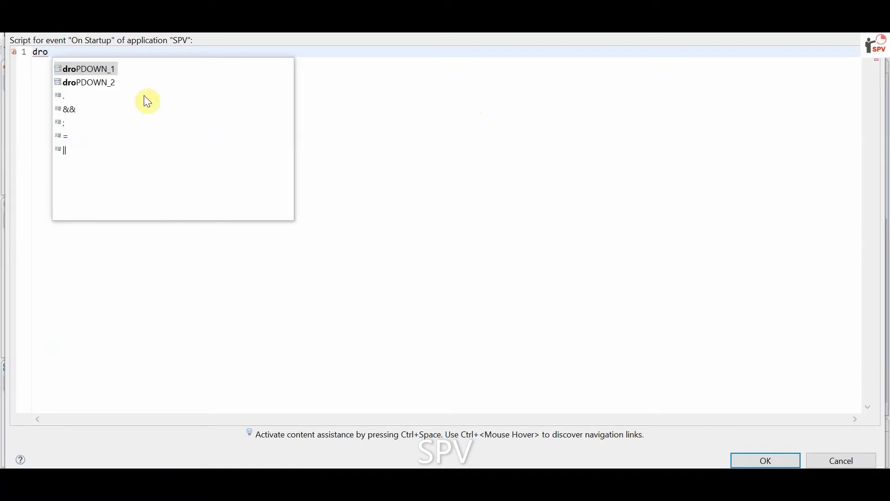
{"action": "double_click", "coordinate": [102, 68]}
{"action": "type", "text": "."}
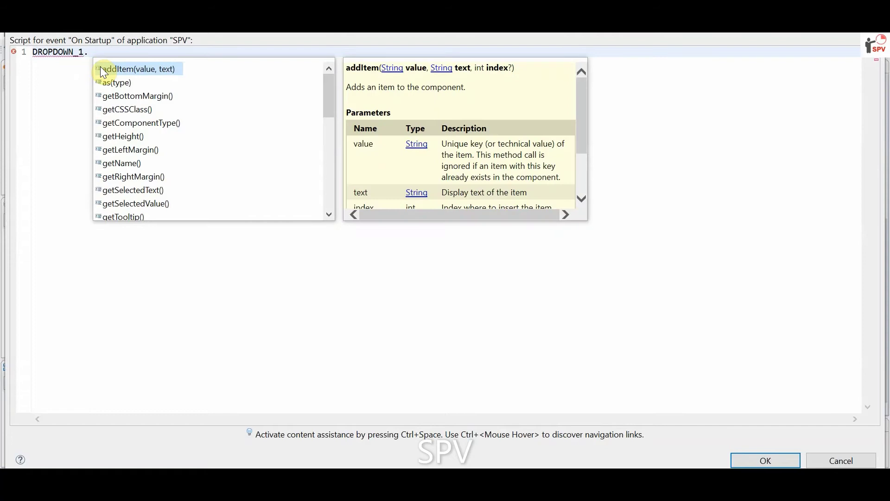
{"action": "double_click", "coordinate": [102, 69]}
{"action": "type", "text": "TEXT_1.setVisible(true);     TEXT_2.setVisible(false);"}
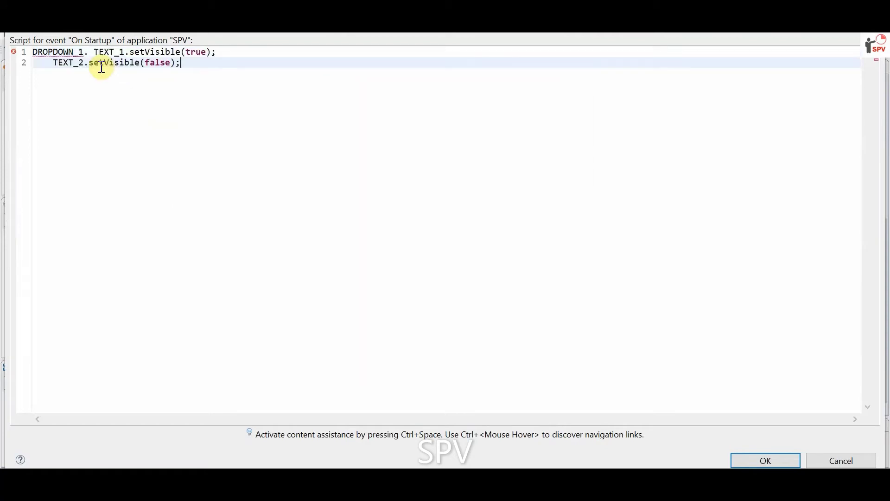
{"action": "left_click_drag", "start_coordinate": [212, 61], "coordinate": [85, 42]}
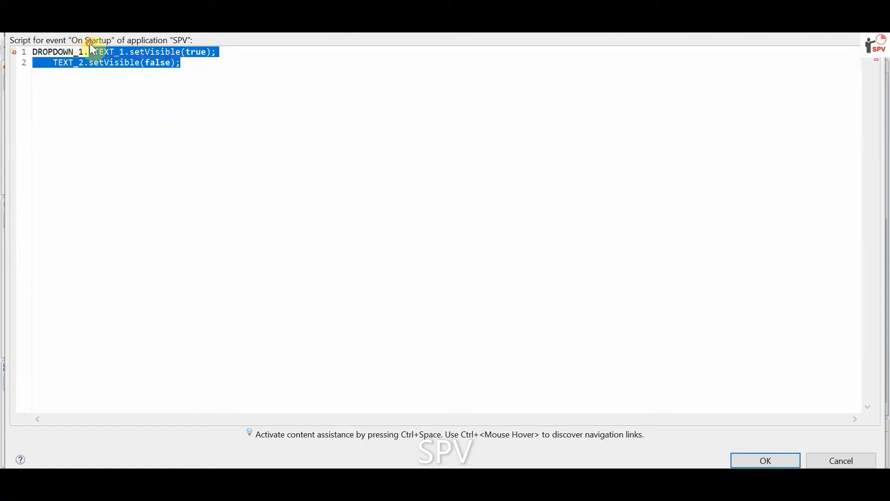
{"action": "type", "text": "1.seti"}
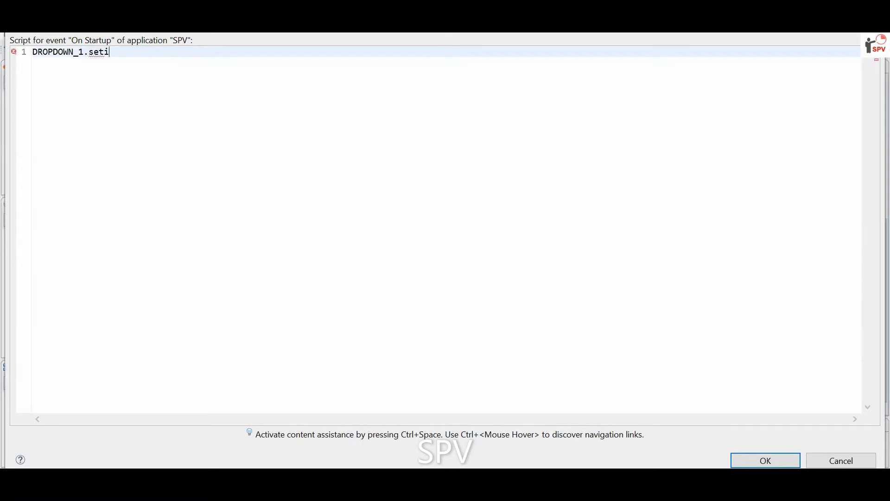
{"action": "type", "text": "t"}
{"action": "key", "text": "ctrl+space"}
{"action": "double_click", "coordinate": [174, 65]}
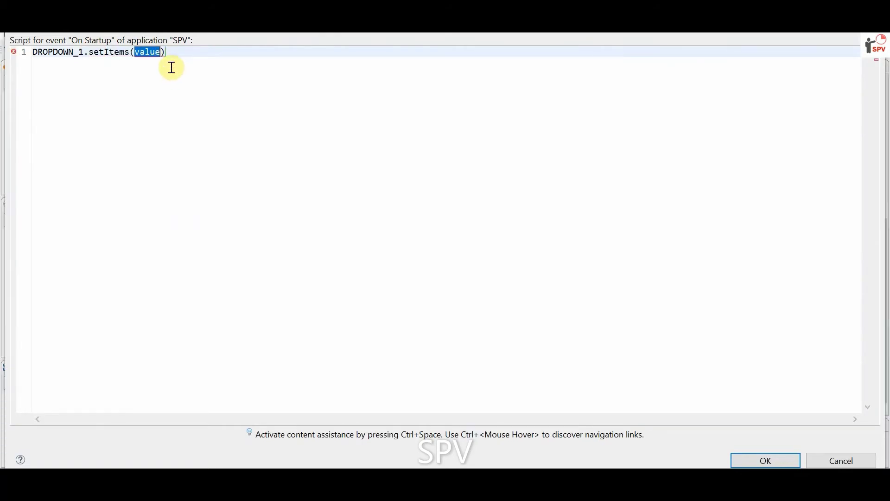
- Supply DS_1.getMemberList with the State dimension, INTERNAL_KEY, TEXT and a maximum of 10
{"action": "type", "text": "ds_1"}
{"action": "key", "text": "ctrl+space"}
{"action": "double_click", "coordinate": [174, 69]}
{"action": "type", "text": ".get"}
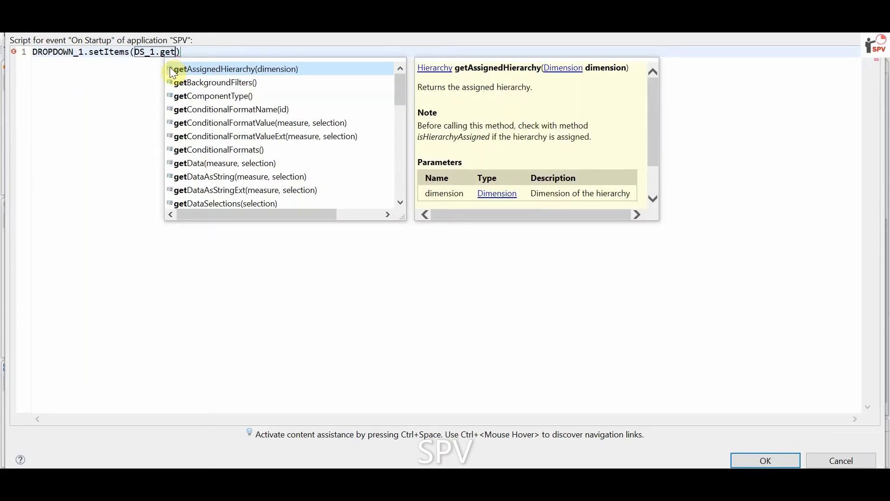
{"action": "type", "text": "me"}
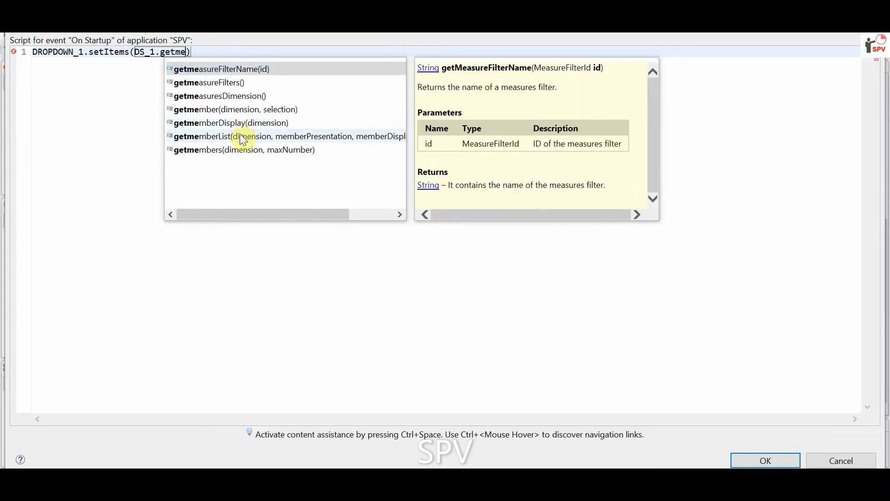
{"action": "double_click", "coordinate": [240, 136]}
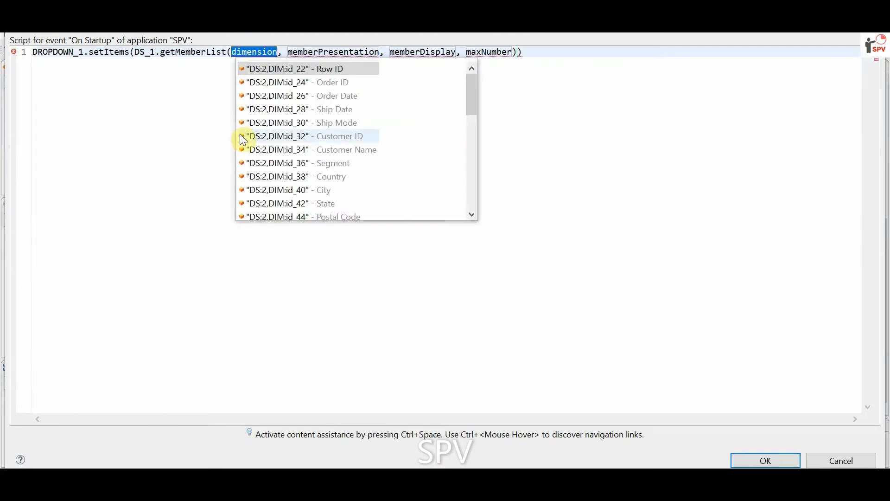
{"action": "double_click", "coordinate": [307, 205]}
{"action": "double_click", "coordinate": [393, 50]}
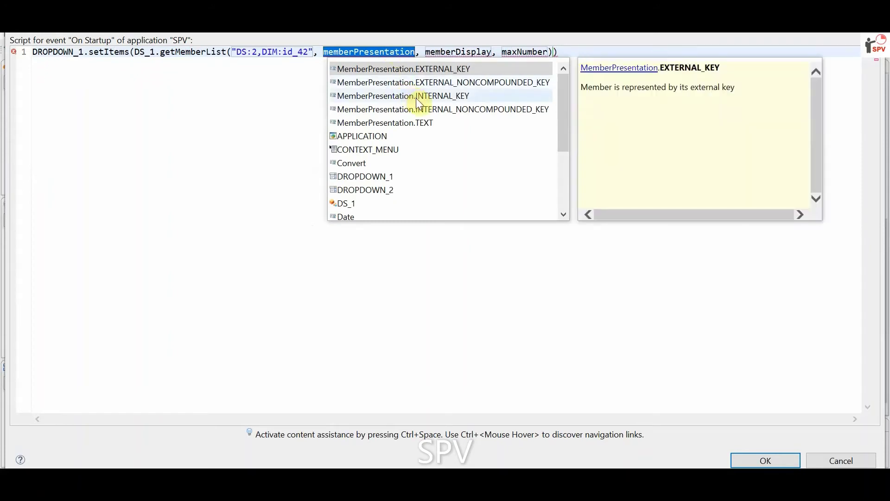
{"action": "double_click", "coordinate": [419, 97]}
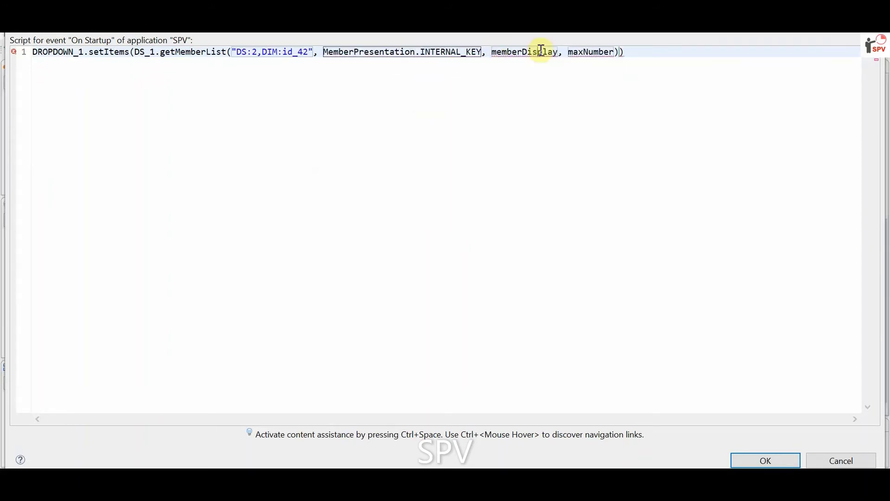
{"action": "double_click", "coordinate": [542, 51]}
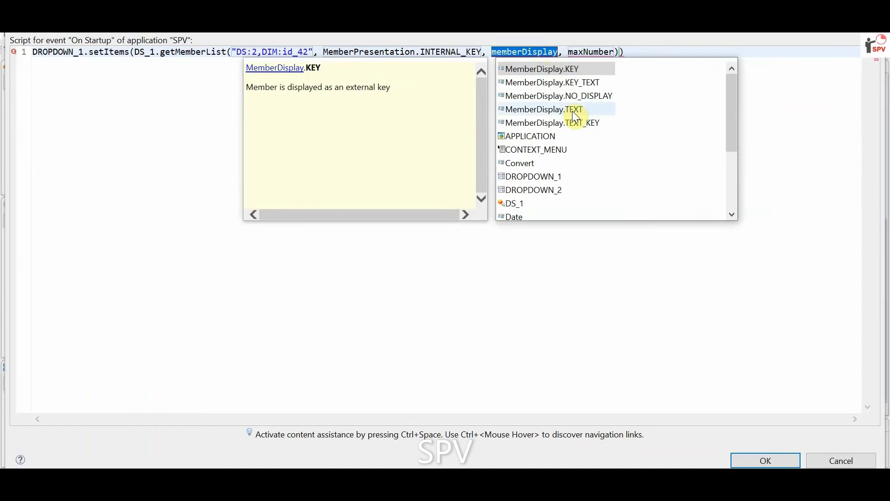
{"action": "double_click", "coordinate": [573, 111]}
{"action": "double_click", "coordinate": [601, 51]}
{"action": "type", "text": "10))"}
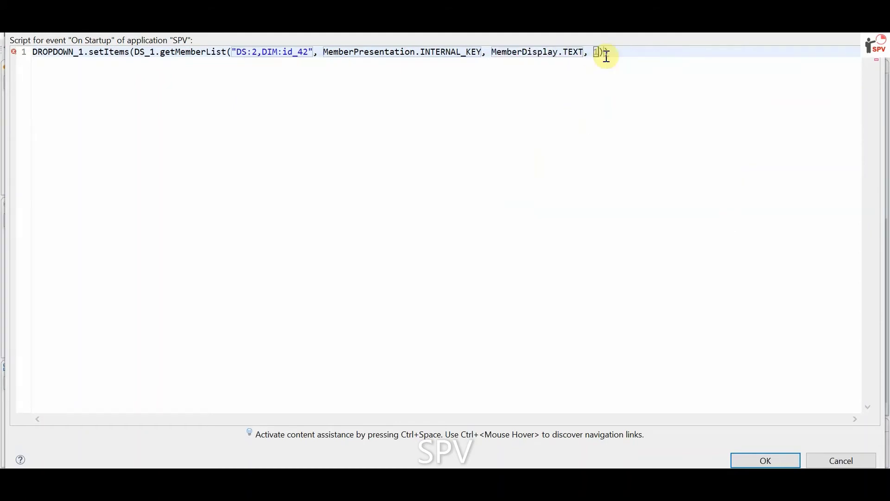
{"action": "type", "text": ";"}
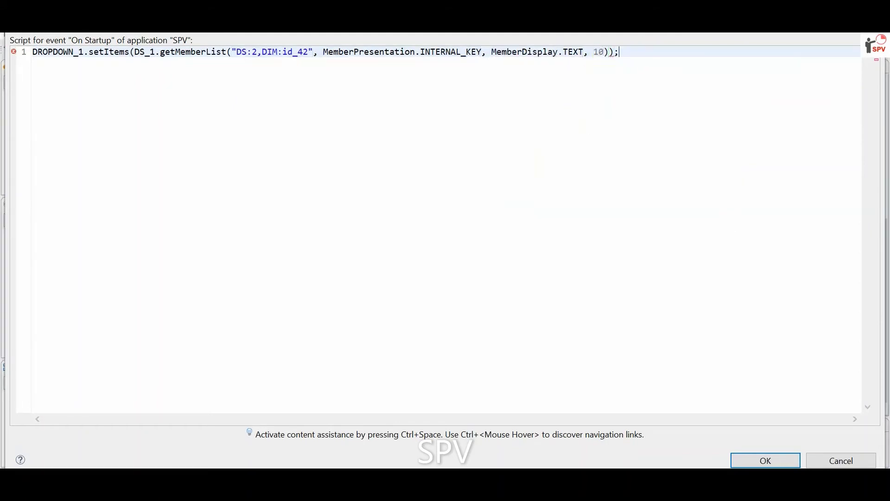
- Copy the statement to line 2, switching it to DROPDOWN_2 and the City dimension (id_40)
{"action": "left_click_drag", "start_coordinate": [646, 51], "coordinate": [4, 57]}
{"action": "key", "text": "ctrl+c"}
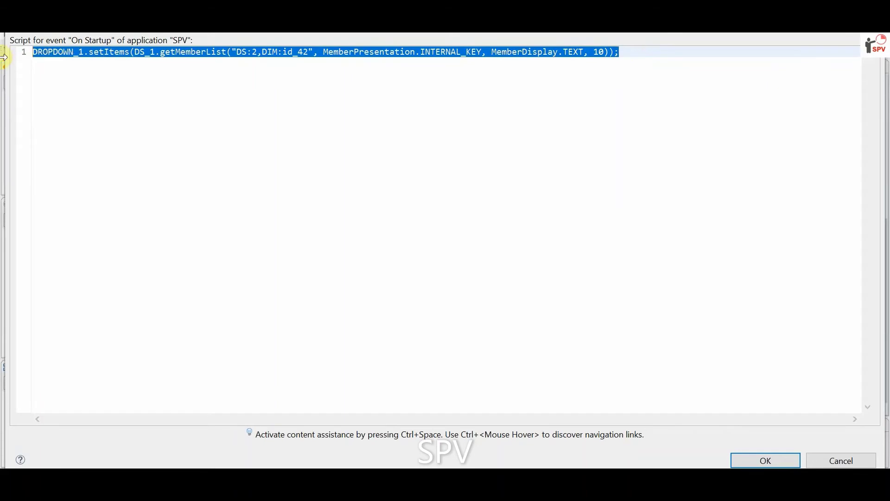
{"action": "left_click", "coordinate": [721, 53]}
{"action": "key", "text": "Return"}
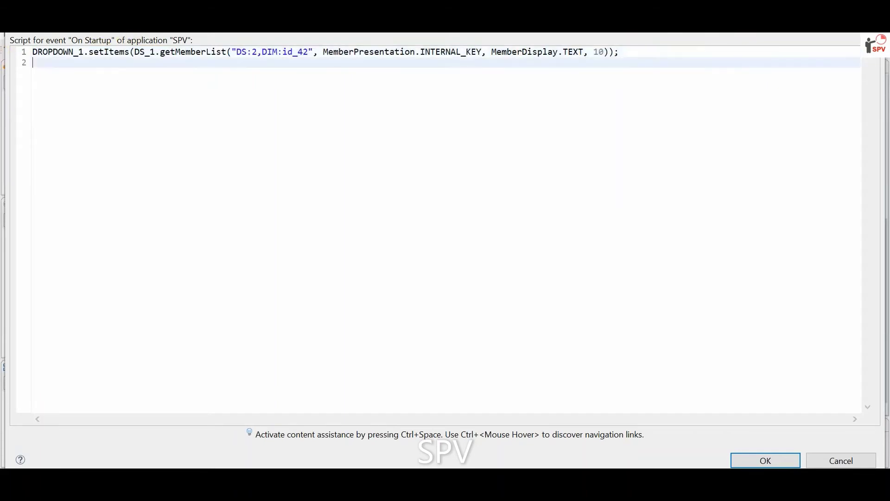
{"action": "key", "text": "ctrl+v"}
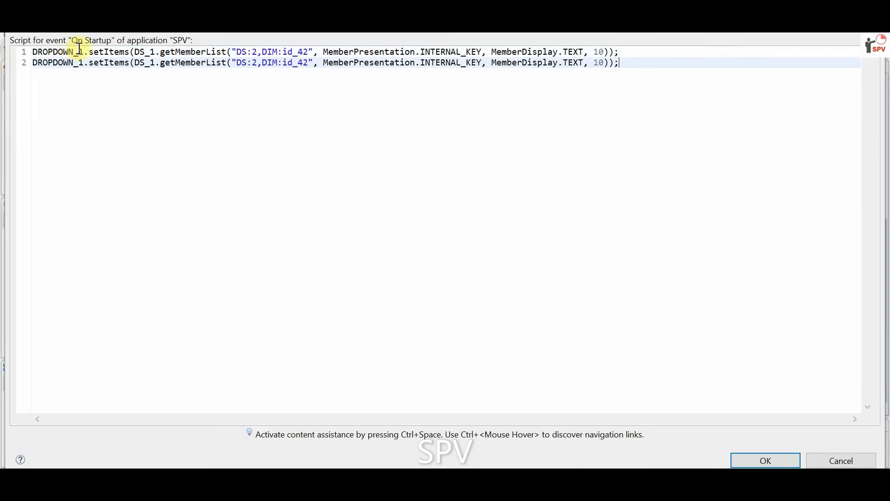
{"action": "left_click", "coordinate": [84, 63]}
{"action": "key", "text": "BackSpace"}
{"action": "type", "text": "2"}
{"action": "left_click_drag", "start_coordinate": [315, 61], "coordinate": [233, 64]}
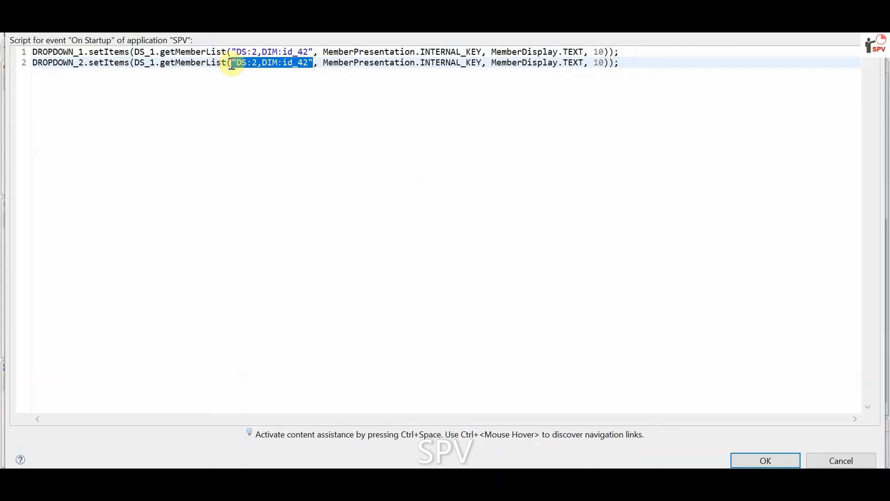
{"action": "key", "text": "ctrl+space"}
{"action": "left_click", "coordinate": [334, 201]}
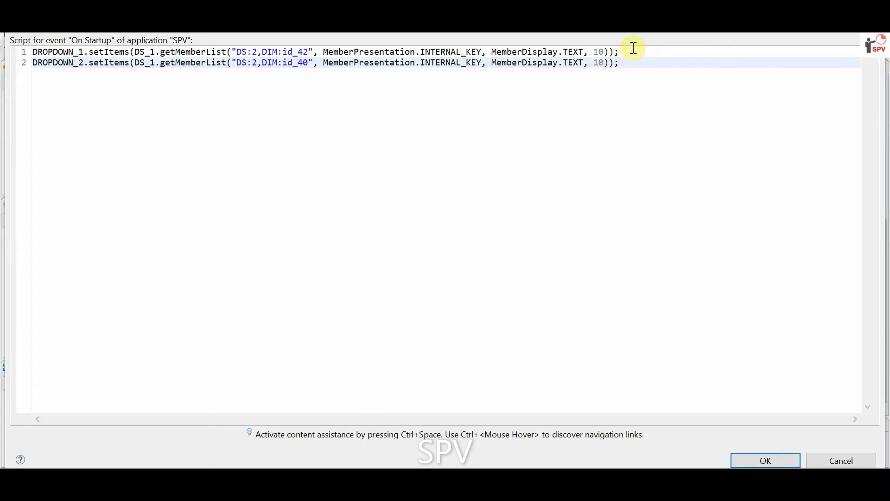
- Confirm the startup script, run the app in Chrome, and choose Colorado as the state
{"action": "left_click", "coordinate": [770, 461]}
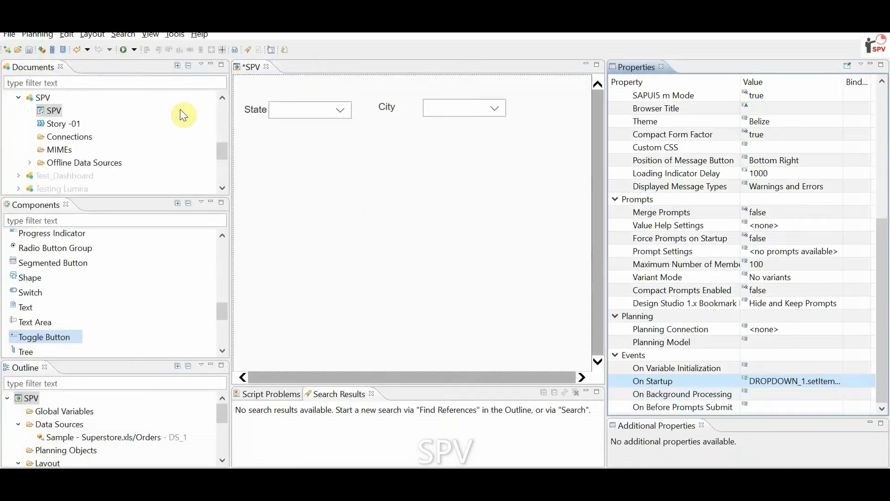
{"action": "left_click", "coordinate": [126, 50]}
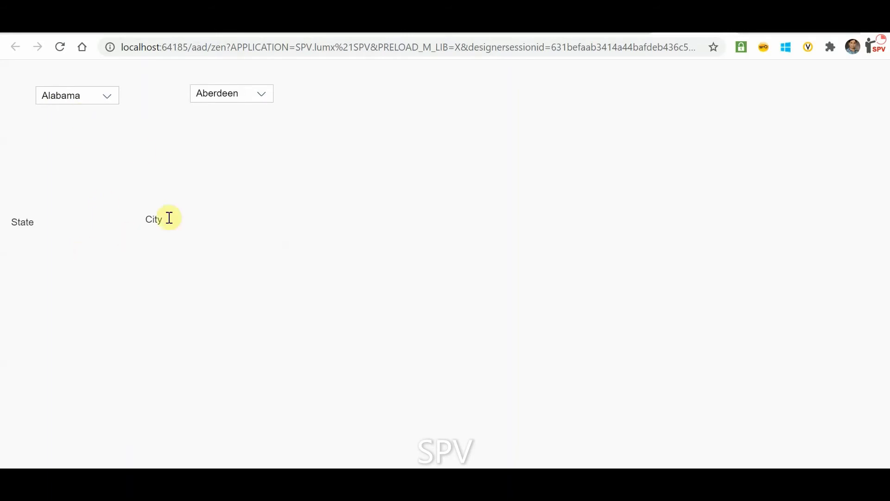
{"action": "left_click", "coordinate": [105, 99]}
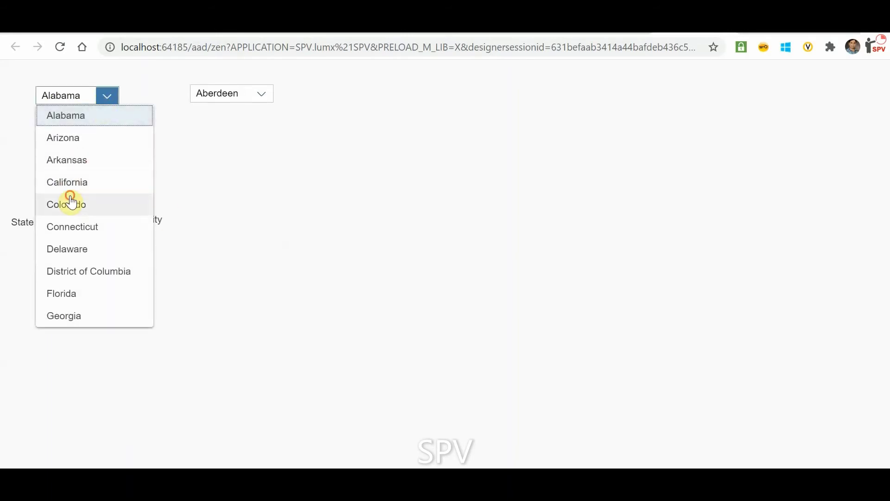
{"action": "left_click", "coordinate": [71, 202]}
- Choose Alexandria as the city and switch back to Lumira Designer
{"action": "left_click", "coordinate": [221, 98]}
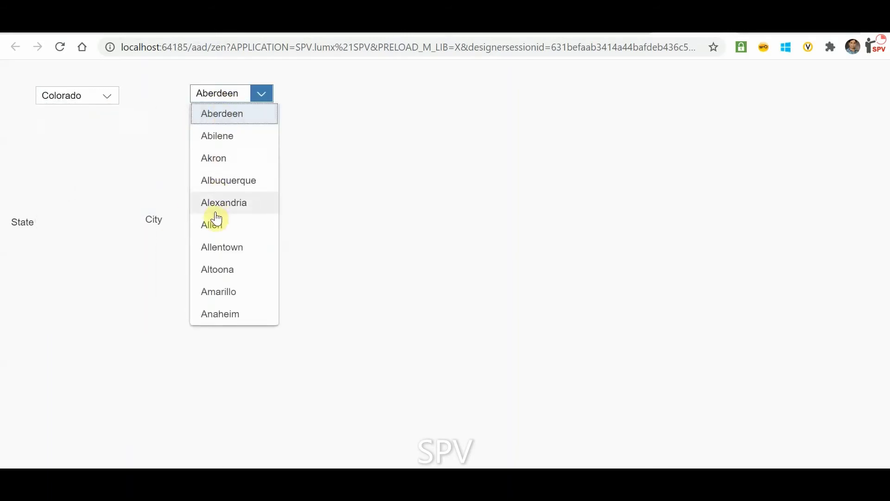
{"action": "left_click", "coordinate": [215, 214]}
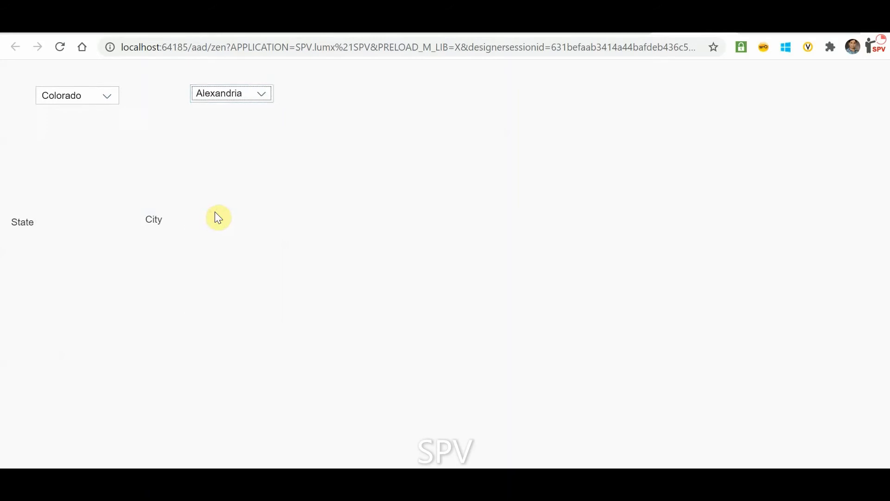
{"action": "key", "text": "alt+Tab"}
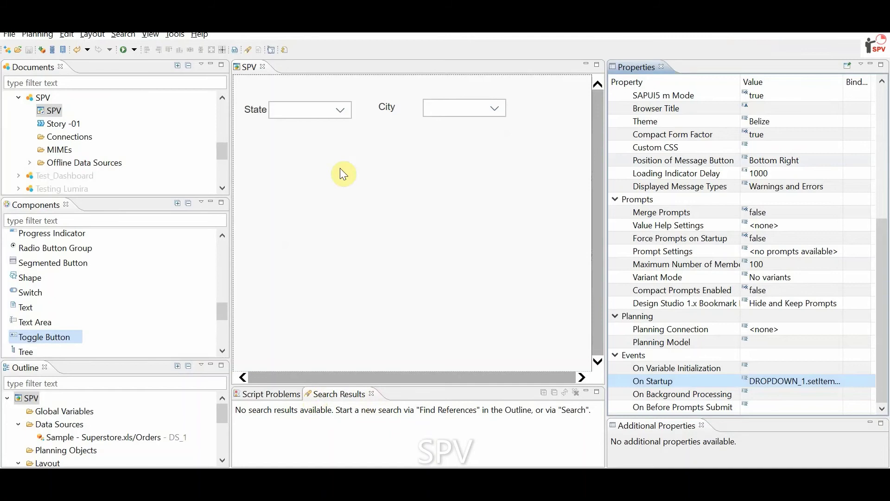
- Select the State dropdown DROPDOWN_1 on the canvas to show its properties
{"action": "scroll", "coordinate": [86, 439], "scroll_direction": "down", "scroll_amount": 3}
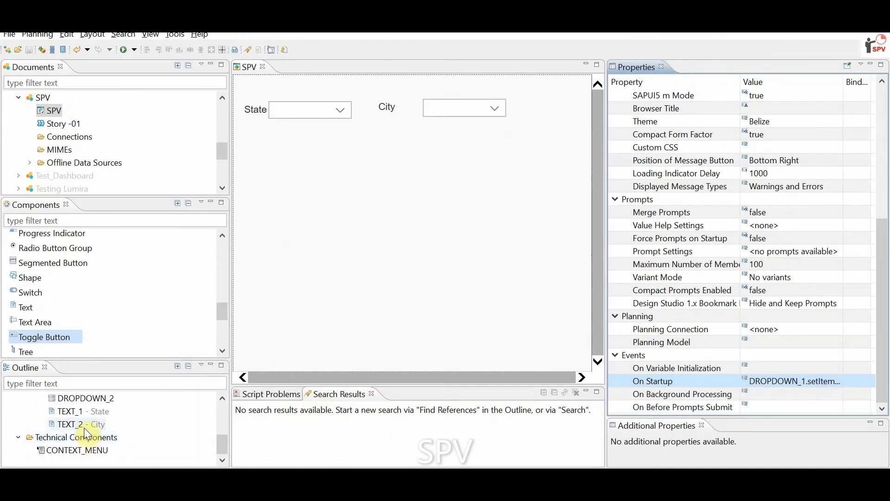
{"action": "scroll", "coordinate": [113, 423], "scroll_direction": "up", "scroll_amount": 2}
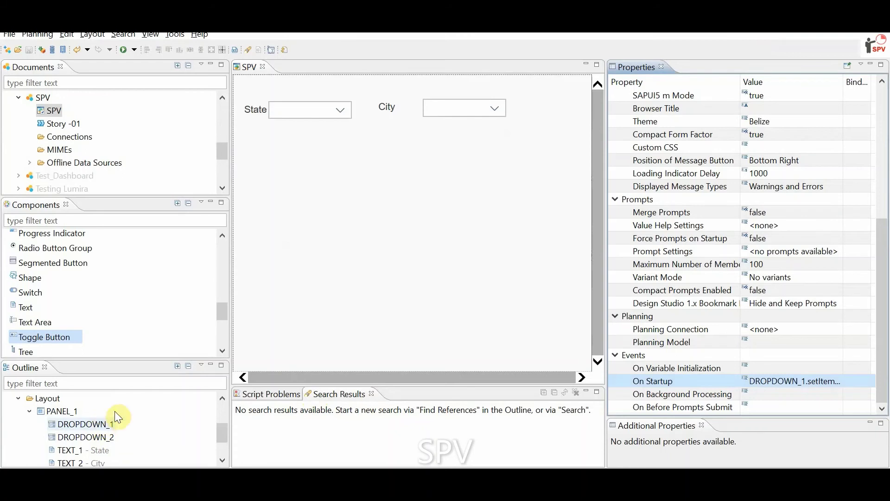
{"action": "left_click", "coordinate": [324, 111]}
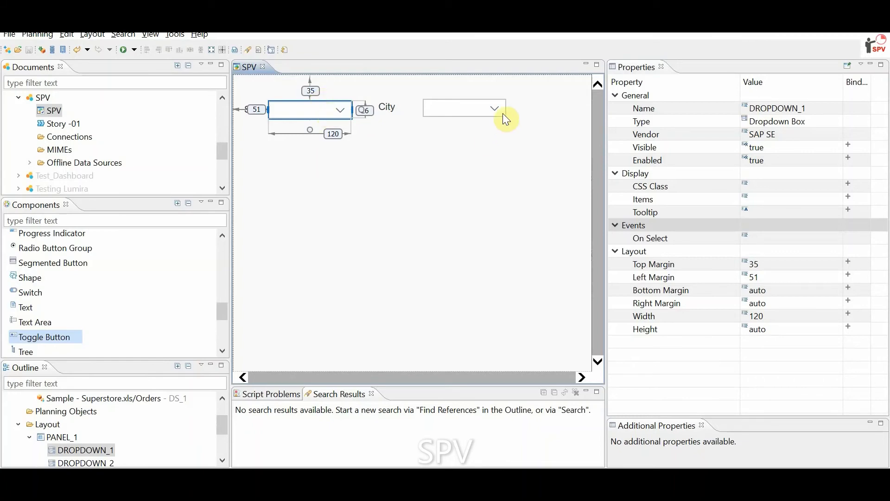
- Open the State dropdown's On Select script editor in a smaller, repositioned window
{"action": "left_click", "coordinate": [789, 238]}
{"action": "left_click", "coordinate": [838, 238]}
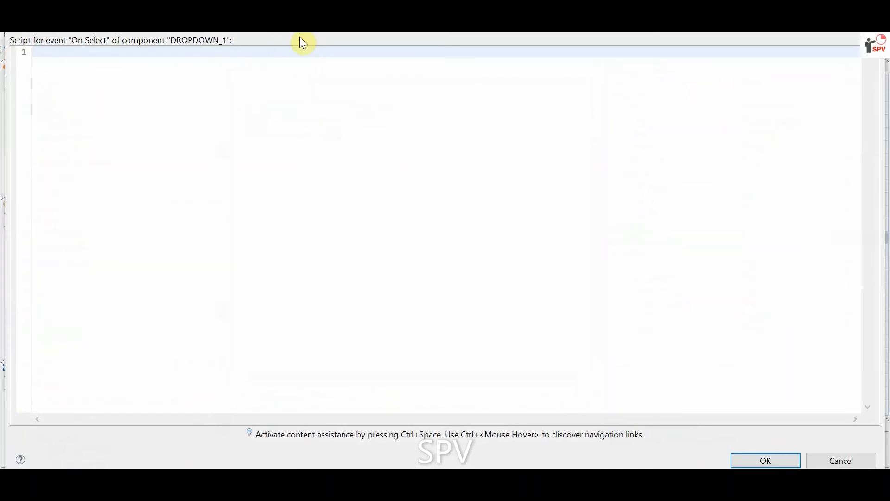
{"action": "key", "text": "super+Down"}
{"action": "left_click_drag", "start_coordinate": [297, 44], "coordinate": [448, 46]}
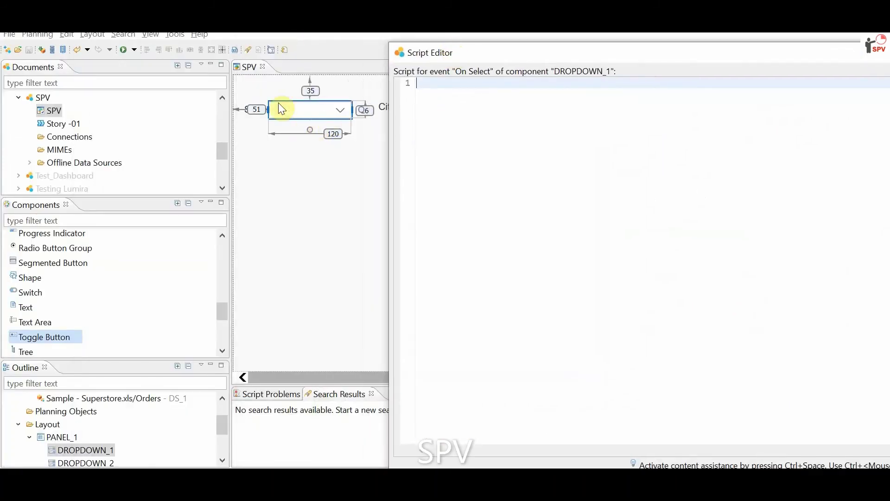
{"action": "left_click_drag", "start_coordinate": [565, 55], "coordinate": [478, 31]}
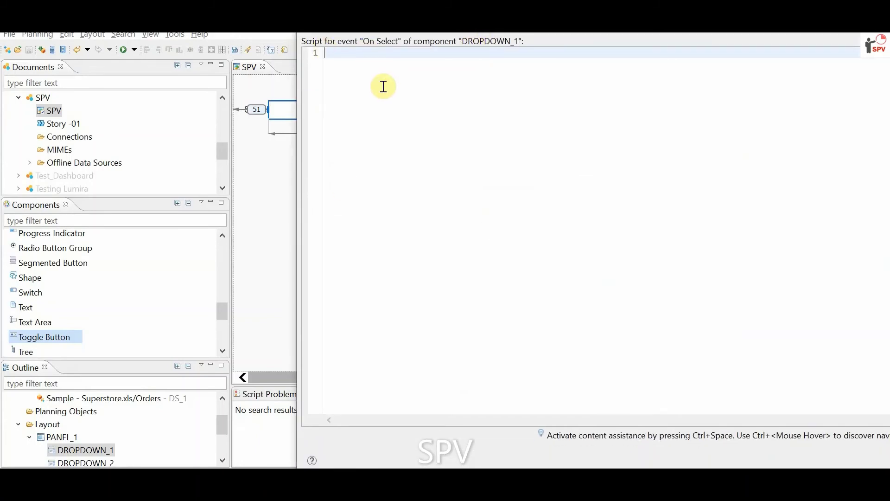
- Write DS_1.setFilter on the State dimension (DS:2,DIM:id_42)
{"action": "type", "text": "ds_"}
{"action": "key", "text": "ctrl+space"}
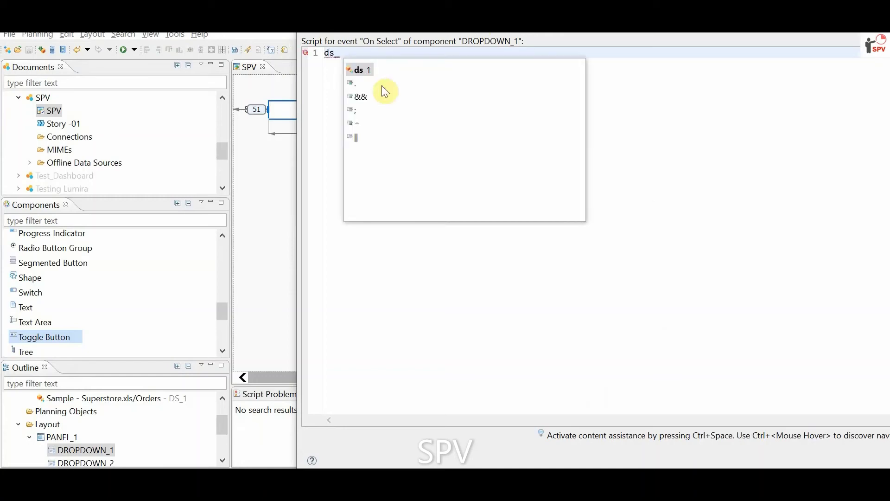
{"action": "key", "text": "Escape"}
{"action": "key", "text": "ctrl+space"}
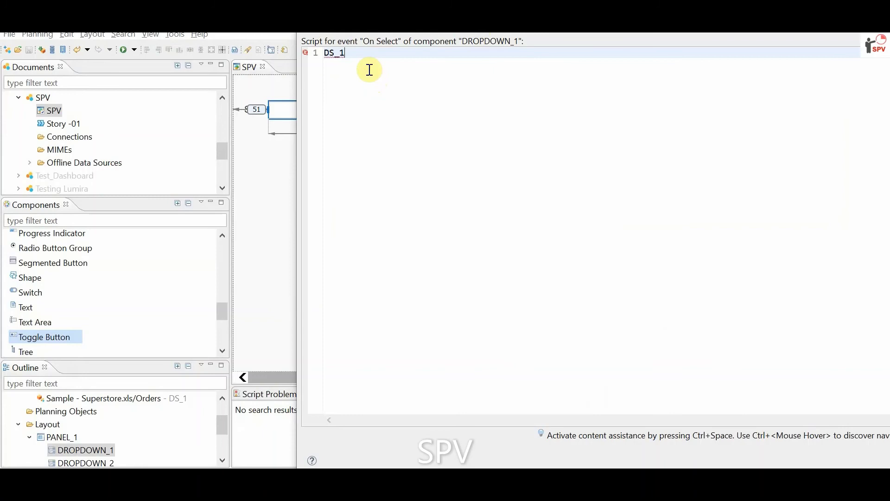
{"action": "type", "text": "."}
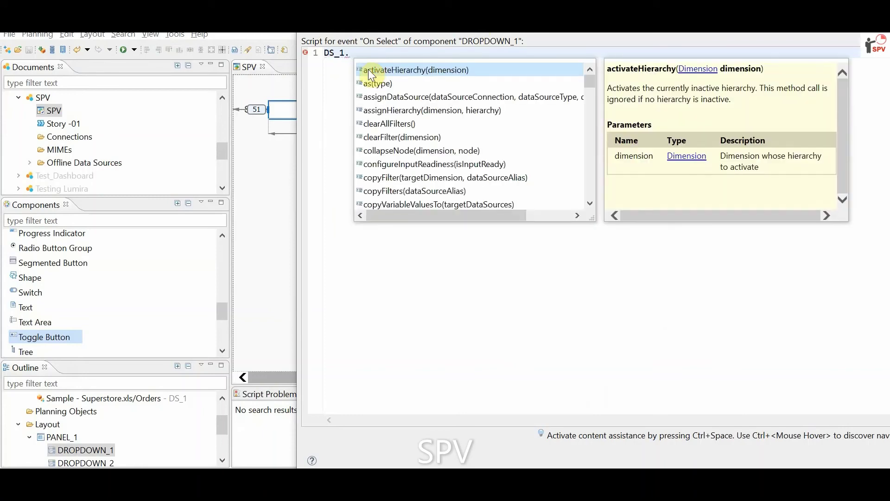
{"action": "type", "text": "set"}
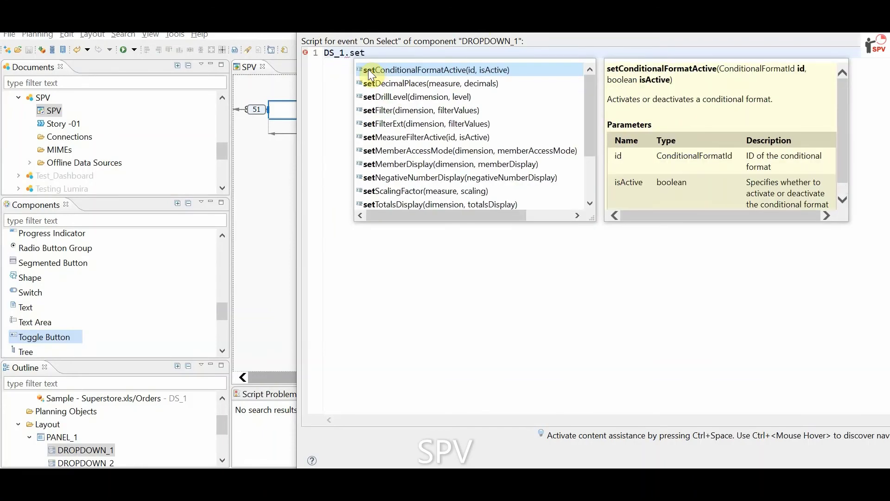
{"action": "type", "text": "F"}
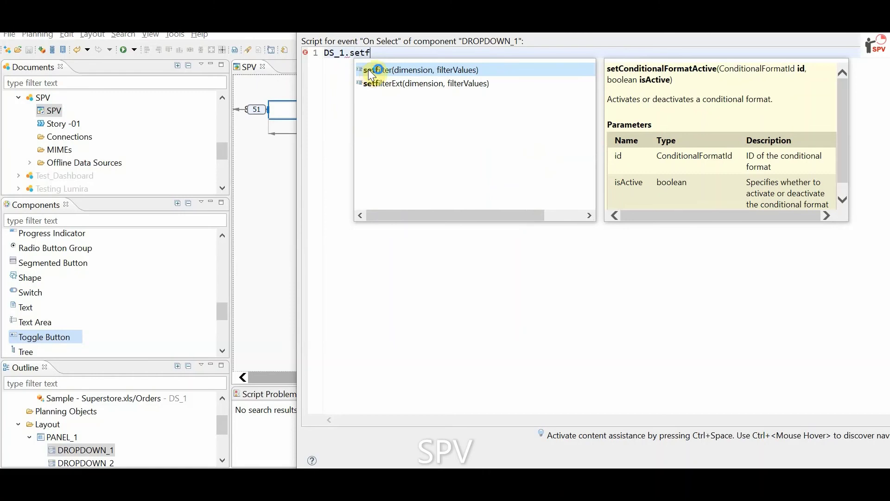
{"action": "double_click", "coordinate": [396, 69]}
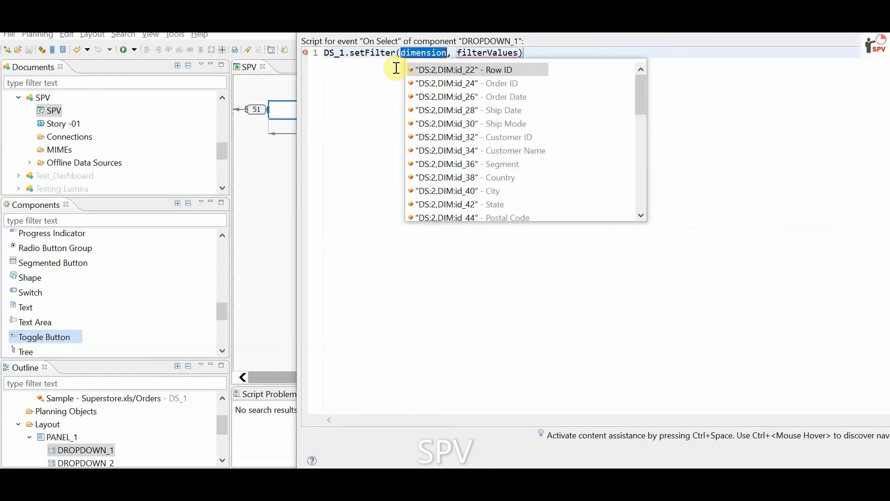
{"action": "double_click", "coordinate": [507, 204]}
- Use DROPDOWN_1.getSelectedValue() as the filter value and confirm the script
{"action": "double_click", "coordinate": [536, 53]}
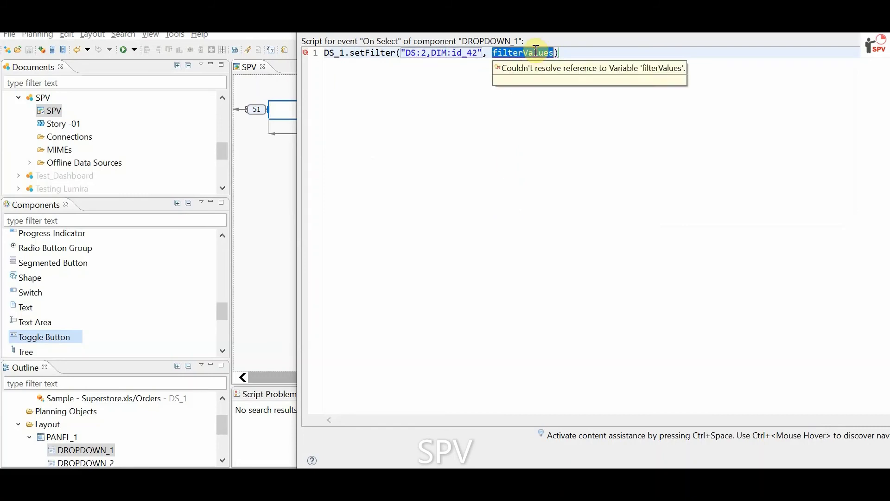
{"action": "type", "text": "d"}
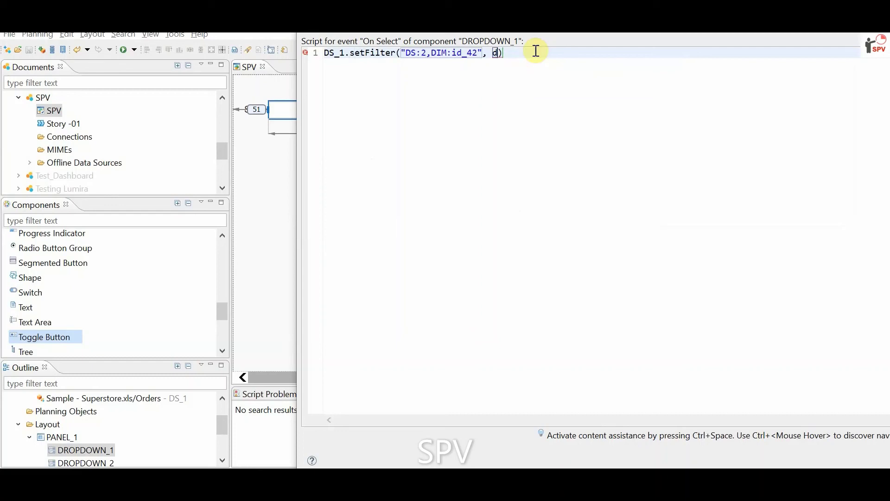
{"action": "type", "text": "ro"}
{"action": "key", "text": "ctrl+space"}
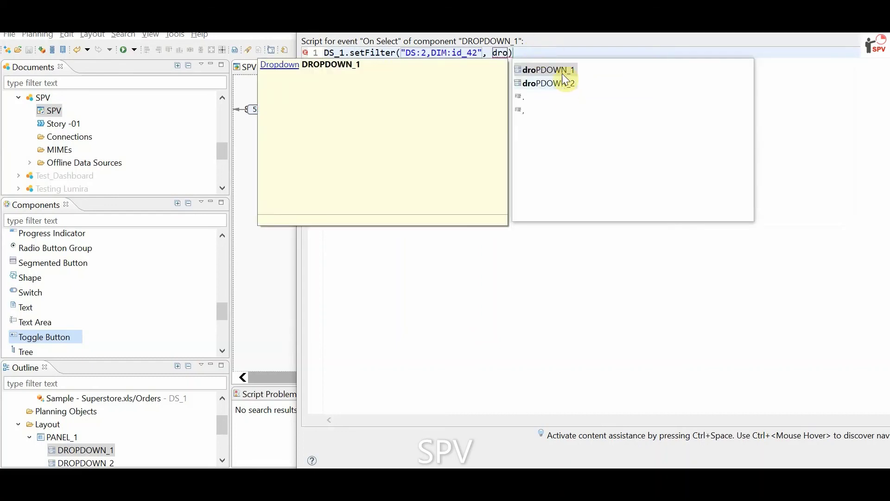
{"action": "double_click", "coordinate": [563, 68]}
{"action": "type", "text": ".get"}
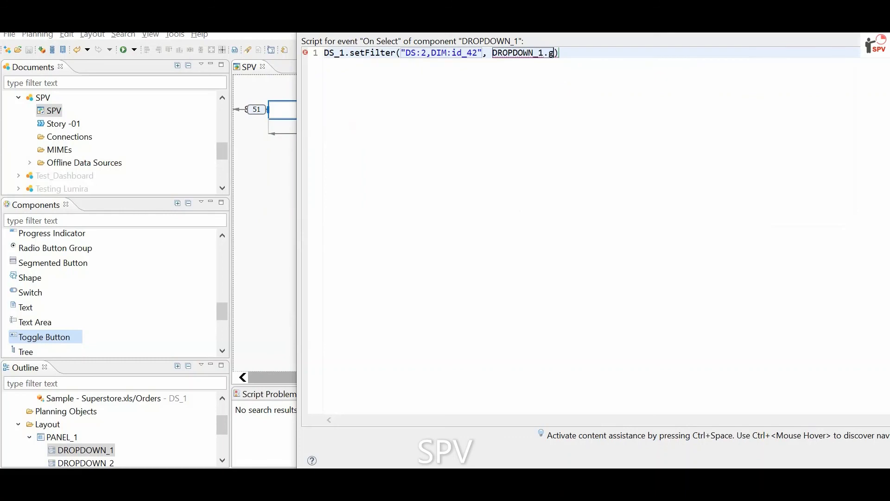
{"action": "type", "text": "se"}
{"action": "key", "text": "ctrl+space"}
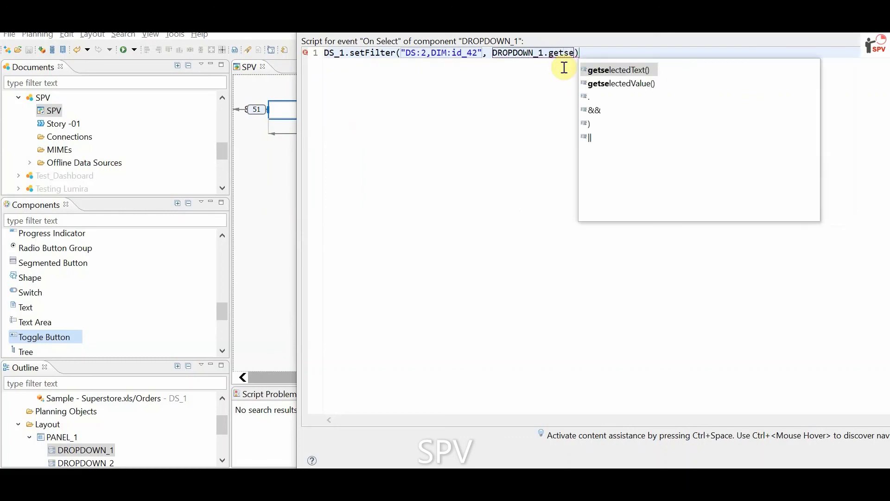
{"action": "double_click", "coordinate": [647, 84]}
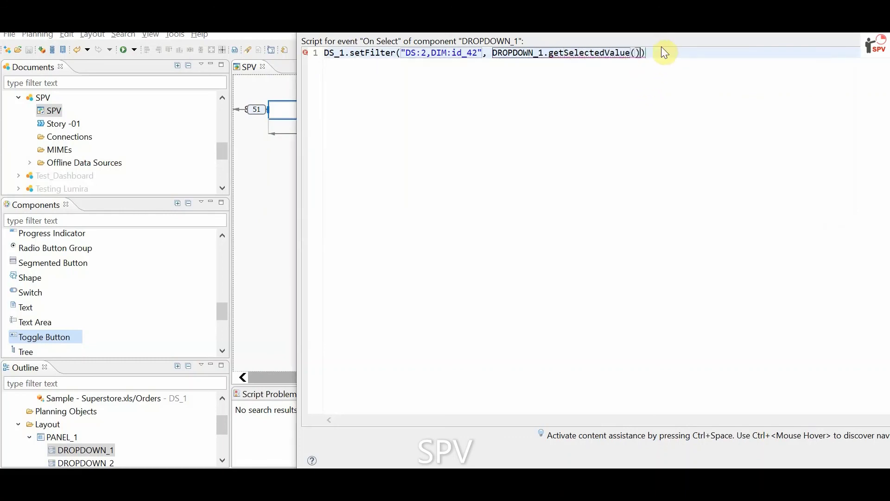
{"action": "type", "text": ";"}
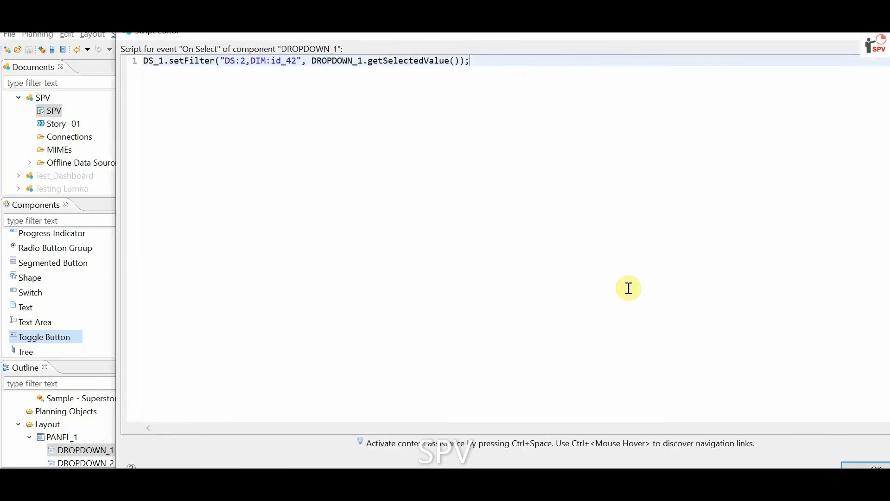
{"action": "left_click", "coordinate": [783, 459]}
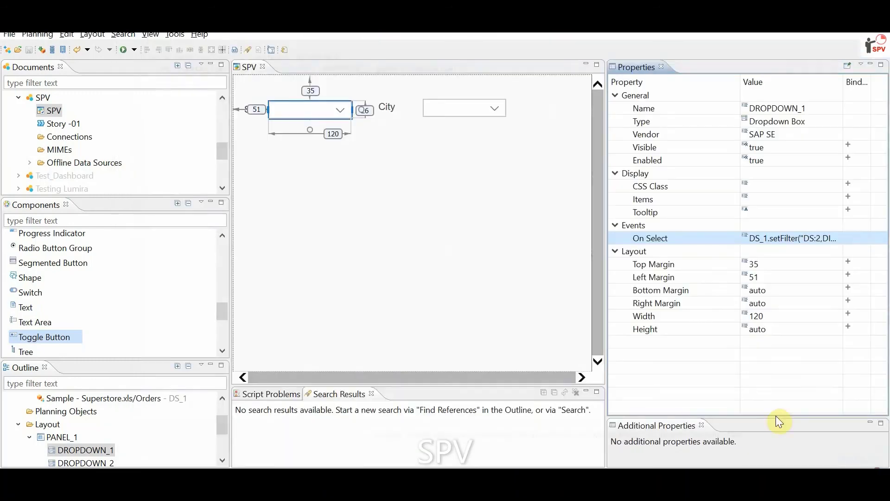
{"action": "left_click", "coordinate": [308, 105]}
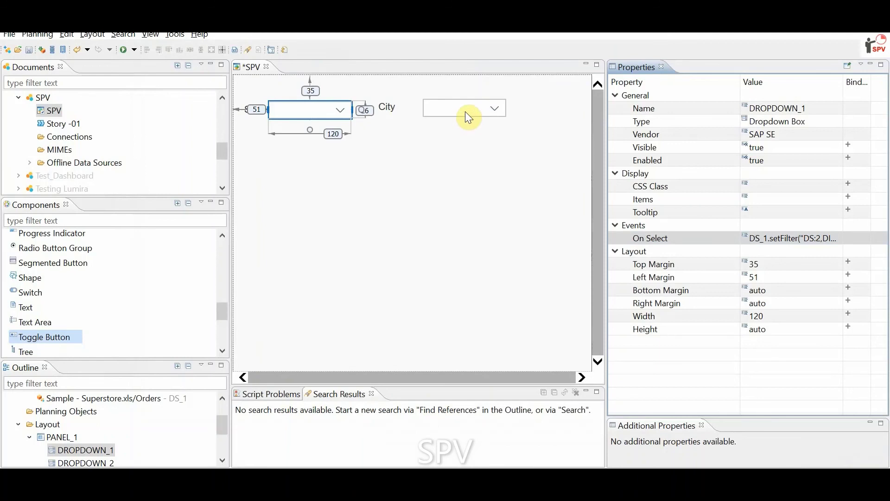